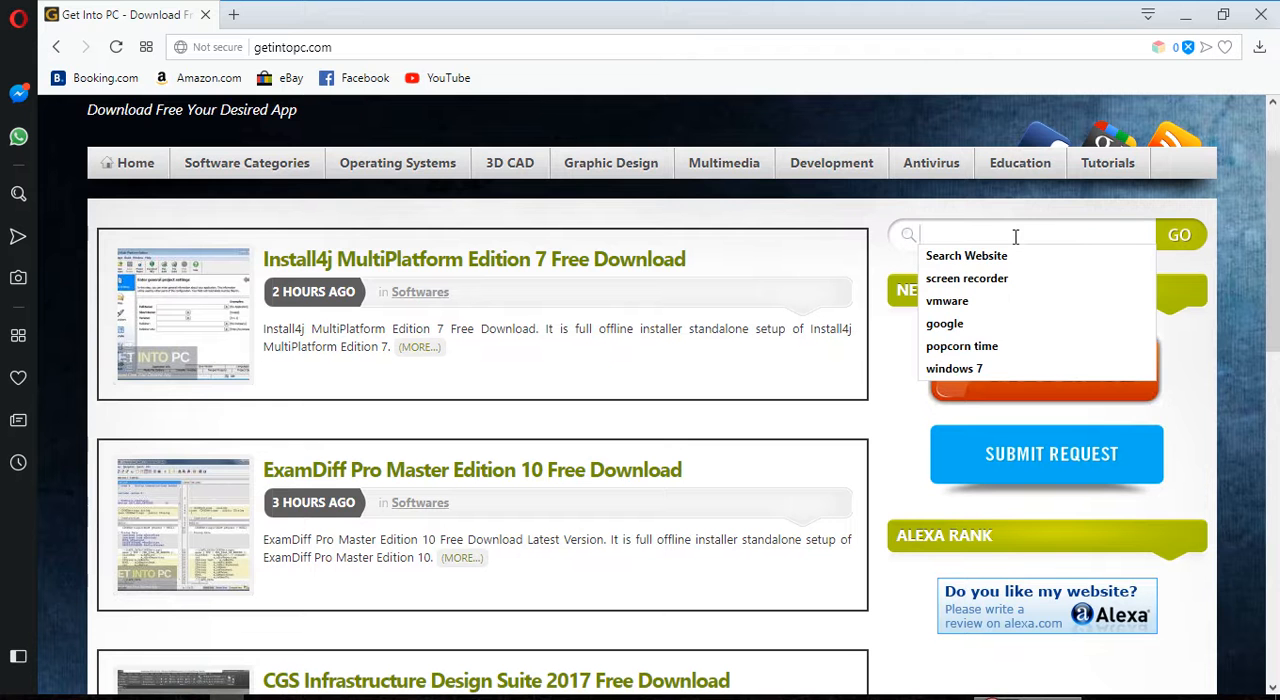
Step: Search the Get Into PC website for Filmora
{"action": "type", "text": "F"}
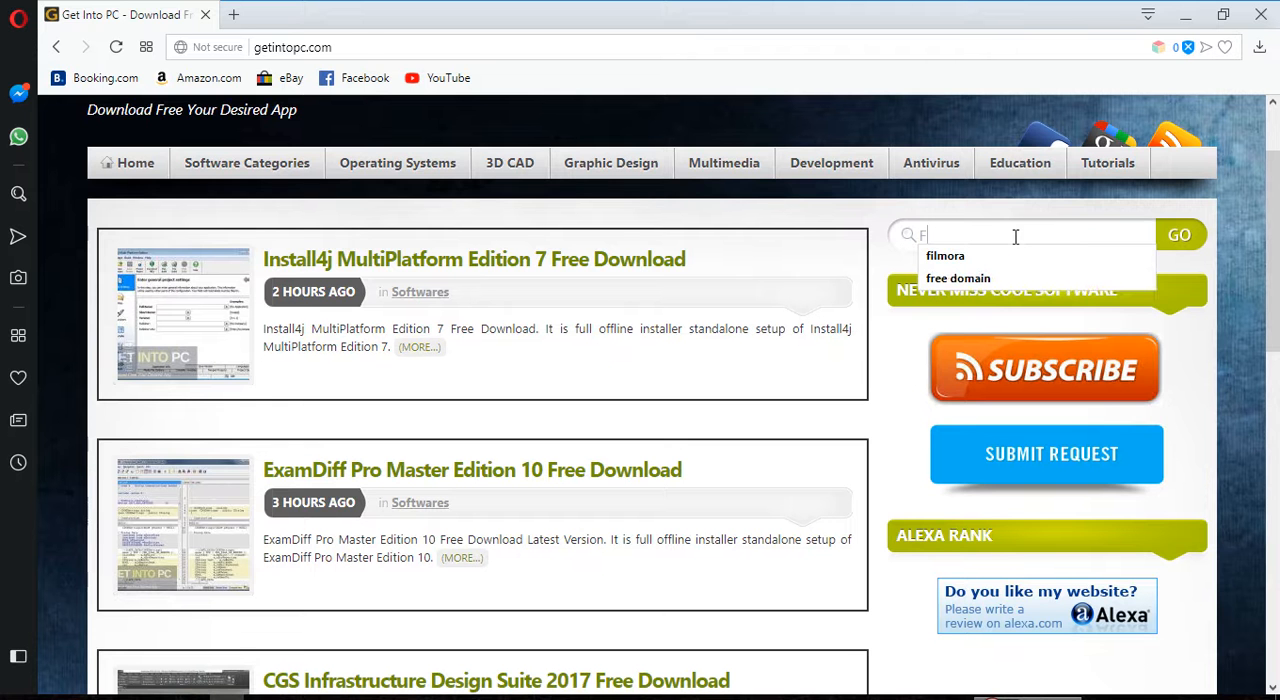
{"action": "type", "text": "ilmora"}
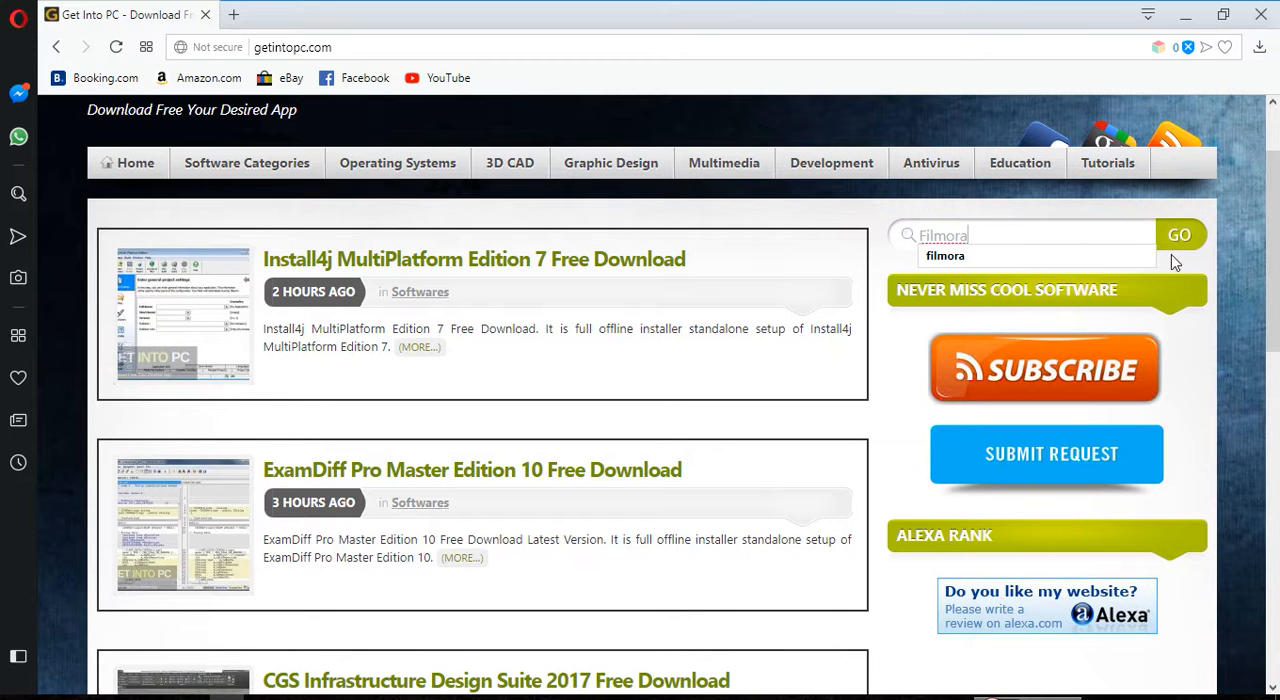
{"action": "left_click", "coordinate": [1184, 238]}
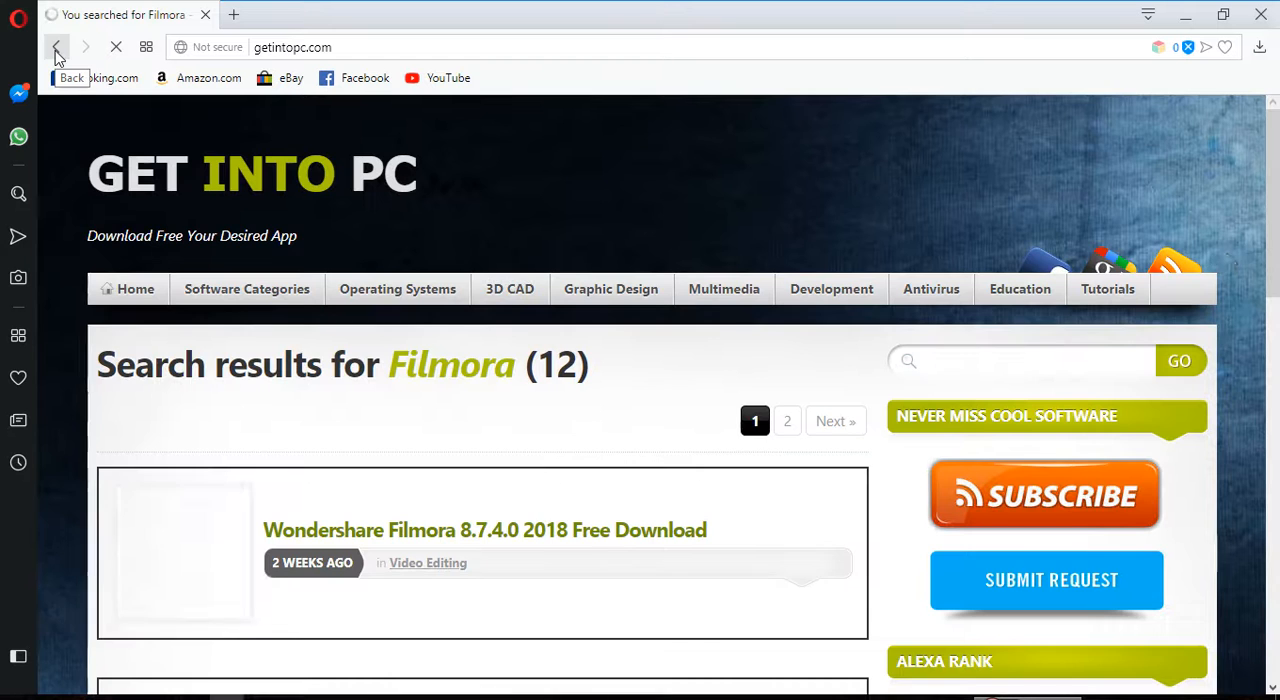
Step: Open the Wondershare Filmora 8.7.4.0 2018 Free Download page and go to its download section
{"action": "scroll", "coordinate": [1275, 290], "scroll_direction": "down", "scroll_amount": 2}
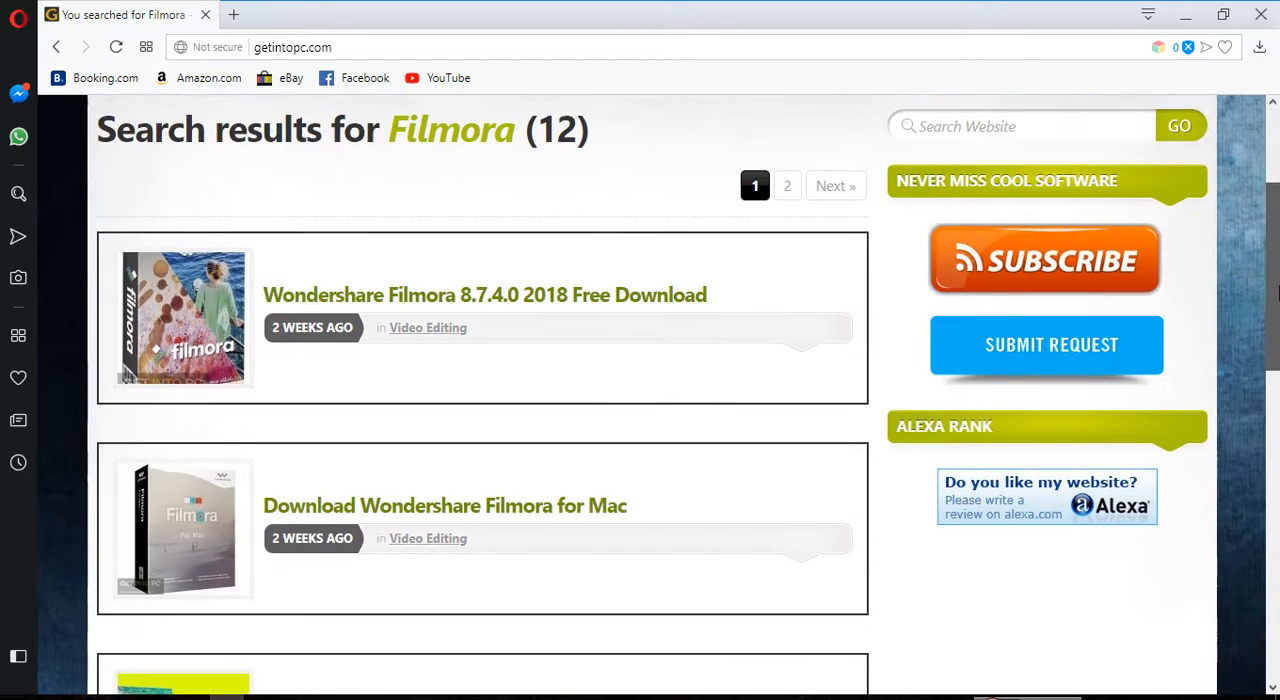
{"action": "left_click_drag", "start_coordinate": [1278, 292], "coordinate": [1278, 284]}
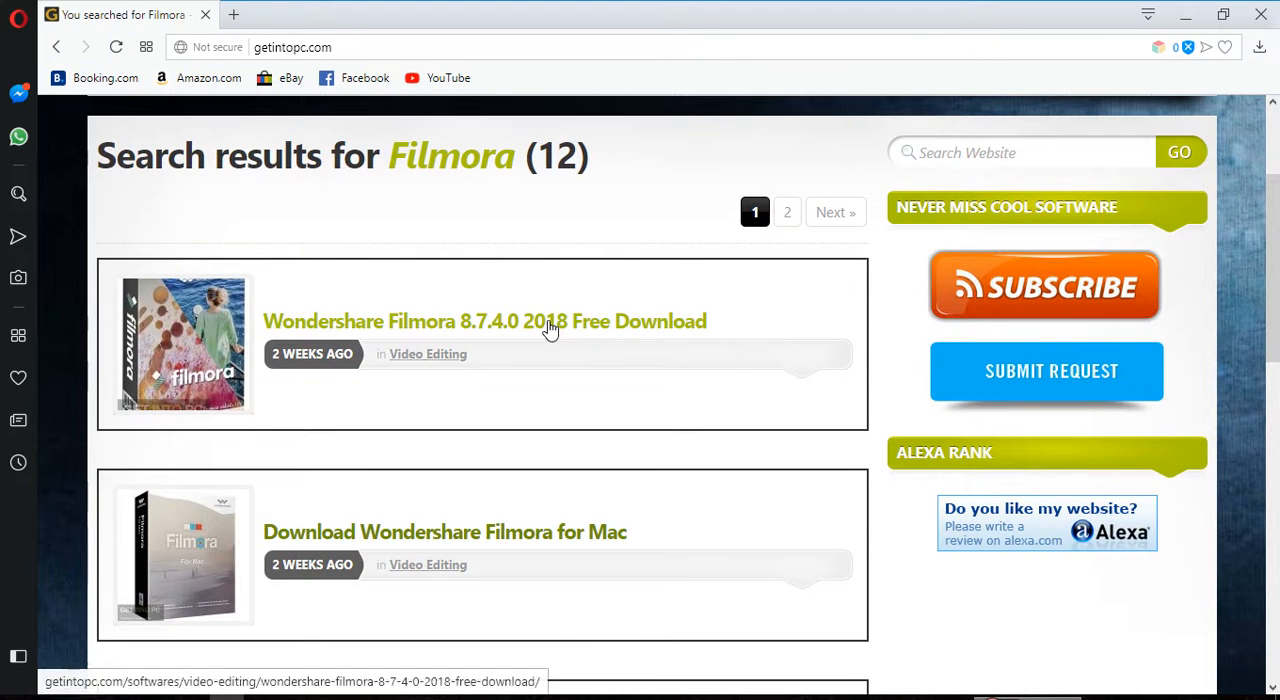
{"action": "left_click", "coordinate": [565, 338]}
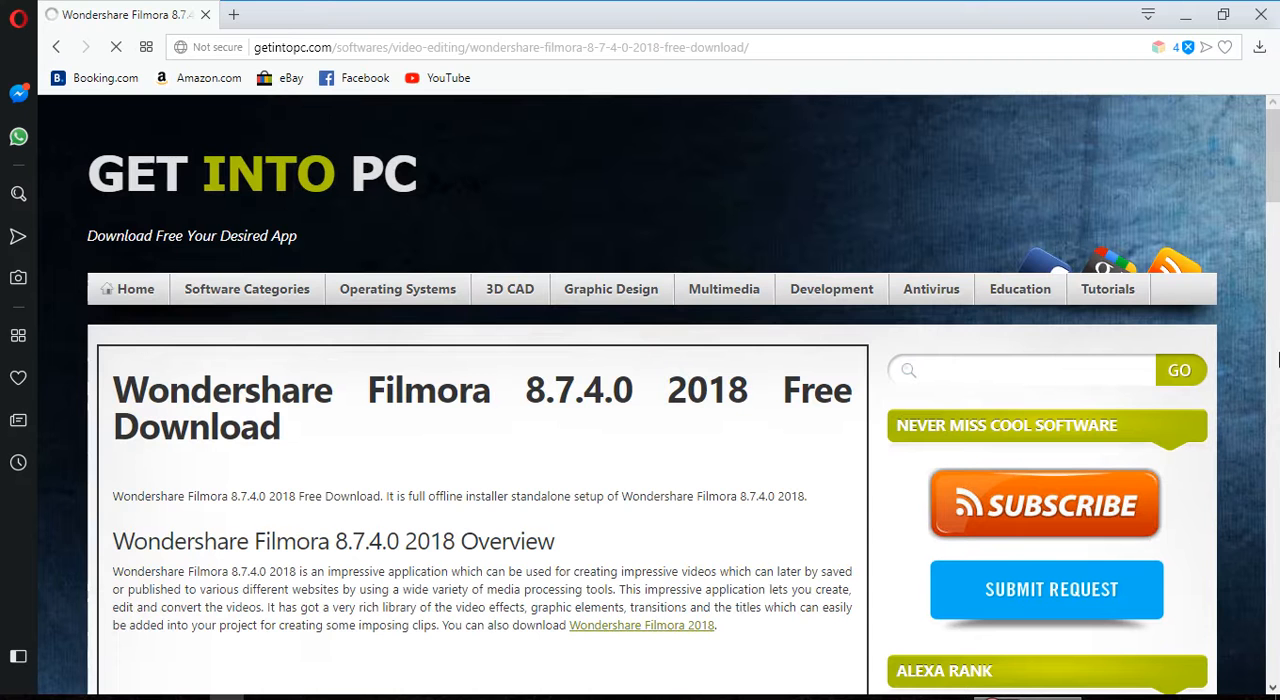
{"action": "left_click_drag", "start_coordinate": [1275, 185], "coordinate": [1275, 616]}
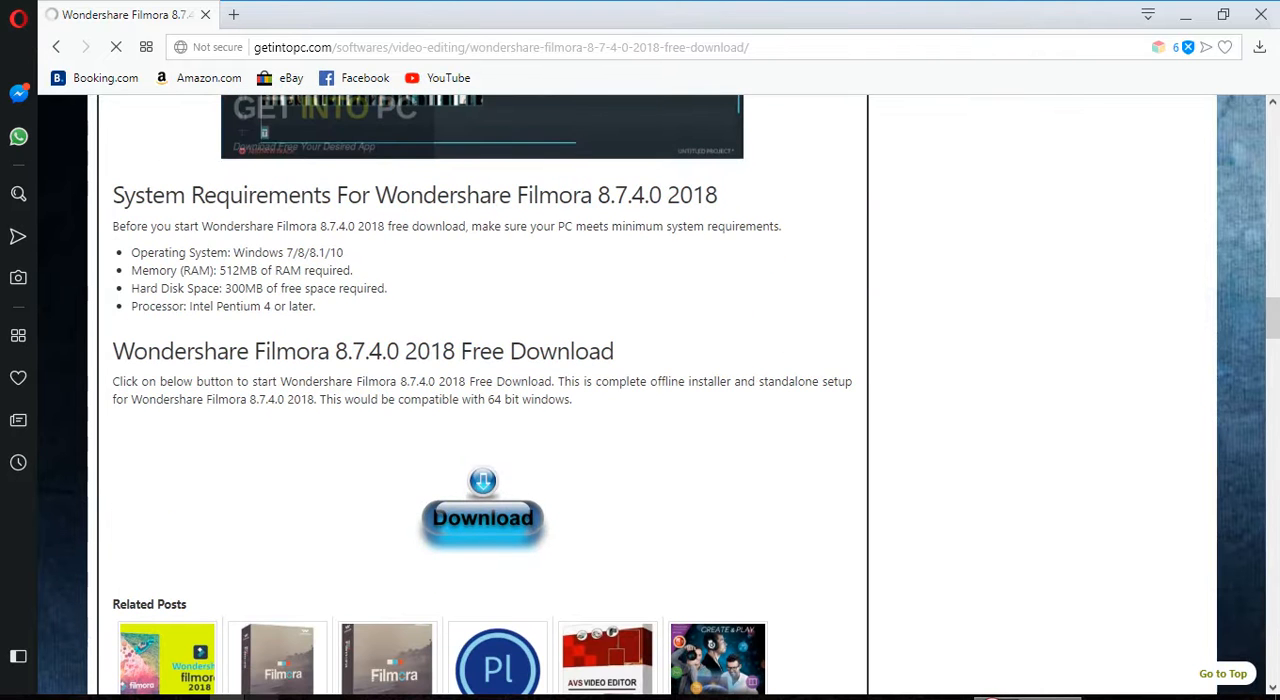
Step: Switch to the Notepad note and add the line "you can download it from here........." below the browser instruction
{"action": "left_click", "coordinate": [263, 698]}
{"action": "left_click_drag", "start_coordinate": [652, 38], "coordinate": [910, 56]}
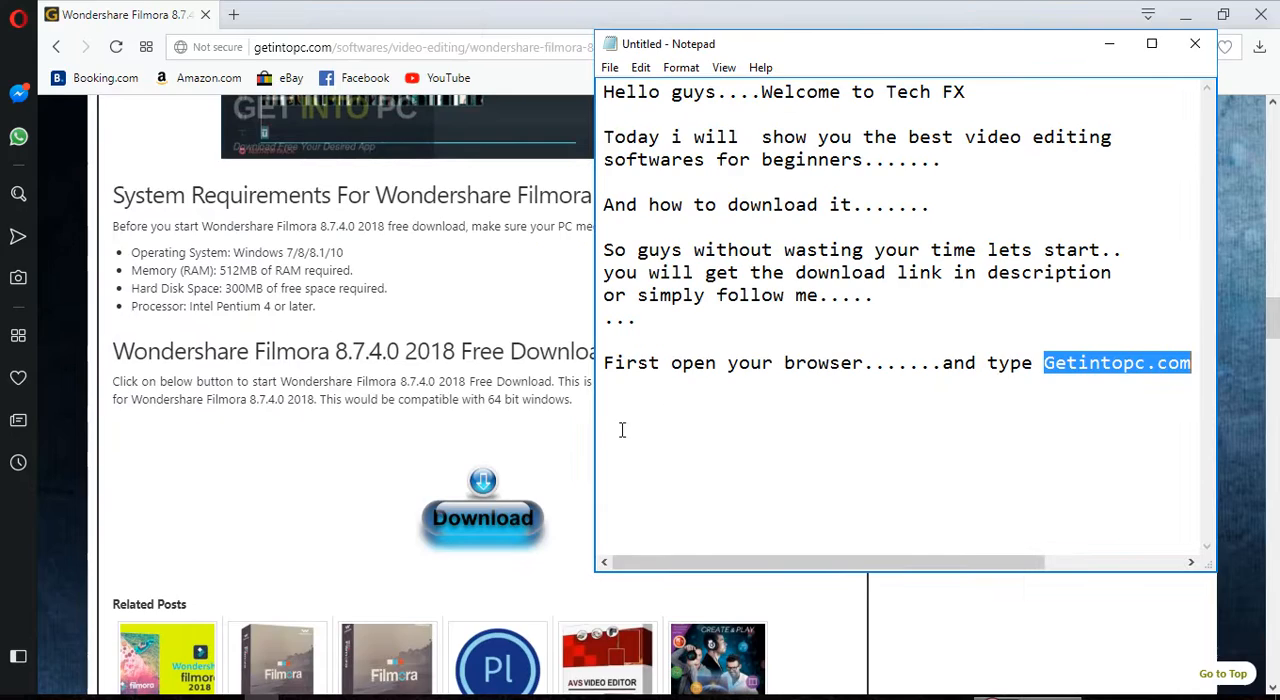
{"action": "left_click", "coordinate": [637, 393]}
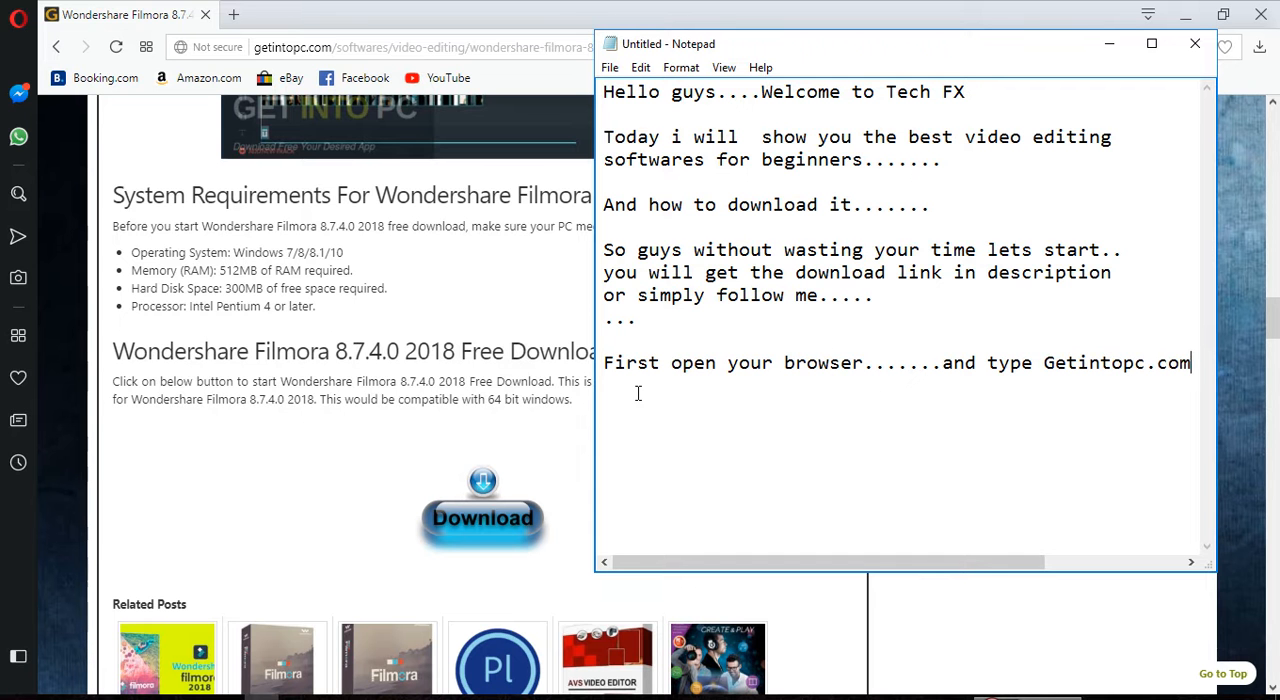
{"action": "type", "text": "you can download it from here........."}
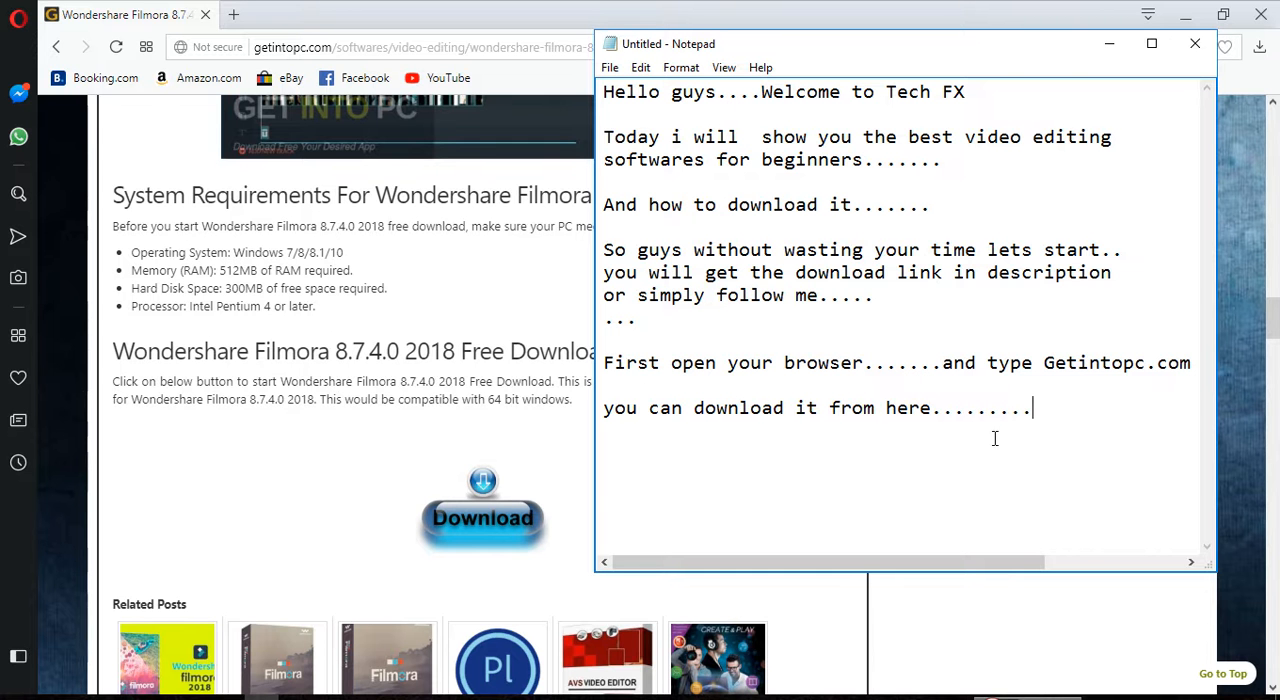
Step: Add the line "And install....." to the note and highlight it briefly
{"action": "left_click", "coordinate": [1094, 49]}
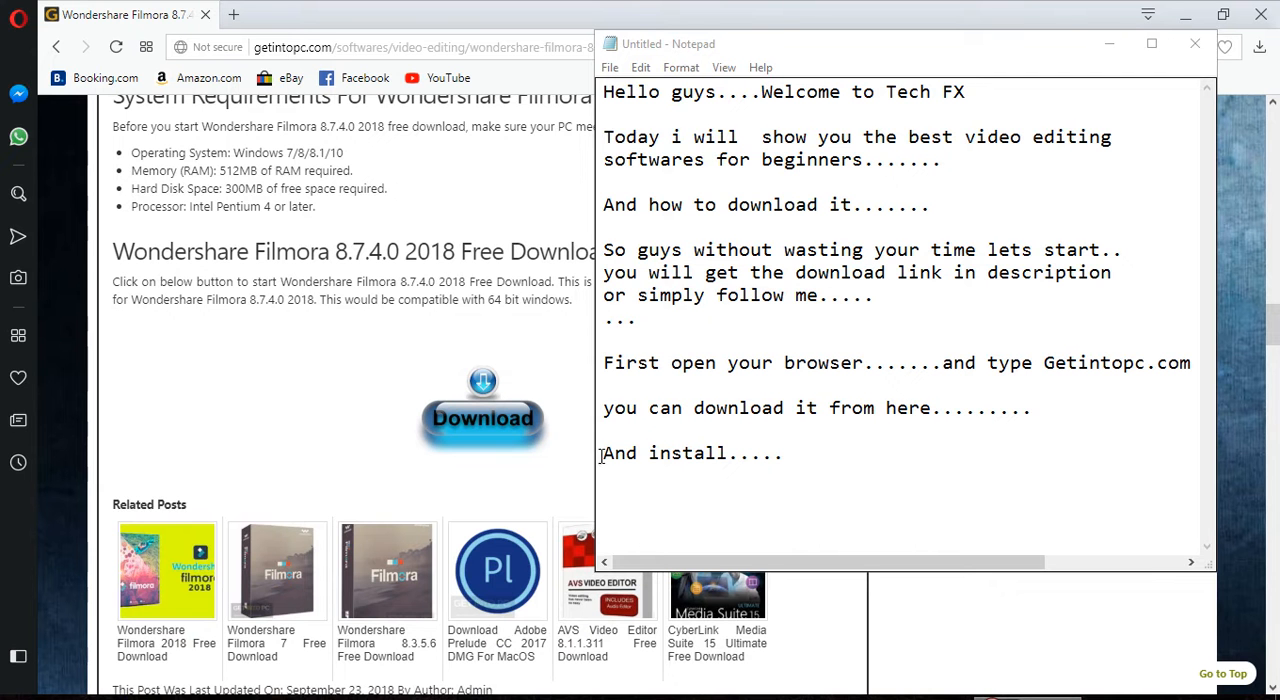
{"action": "left_click", "coordinate": [605, 453]}
{"action": "left_click_drag", "start_coordinate": [605, 453], "coordinate": [787, 454]}
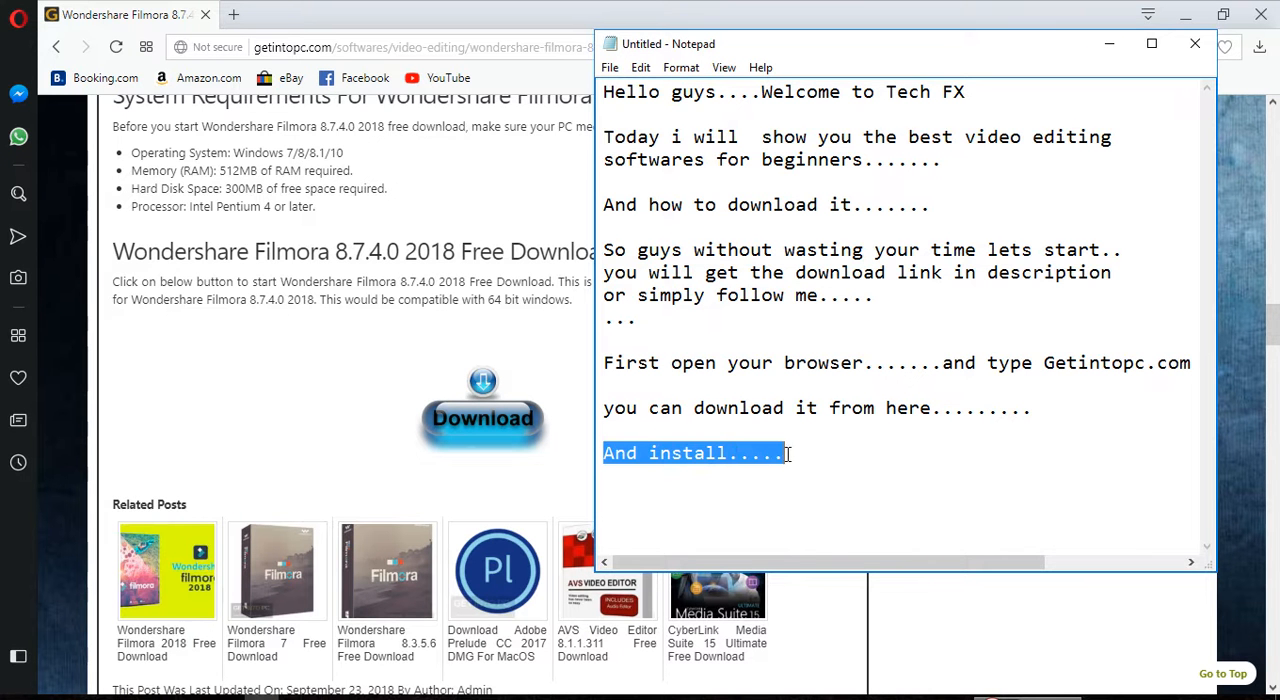
{"action": "left_click", "coordinate": [920, 456]}
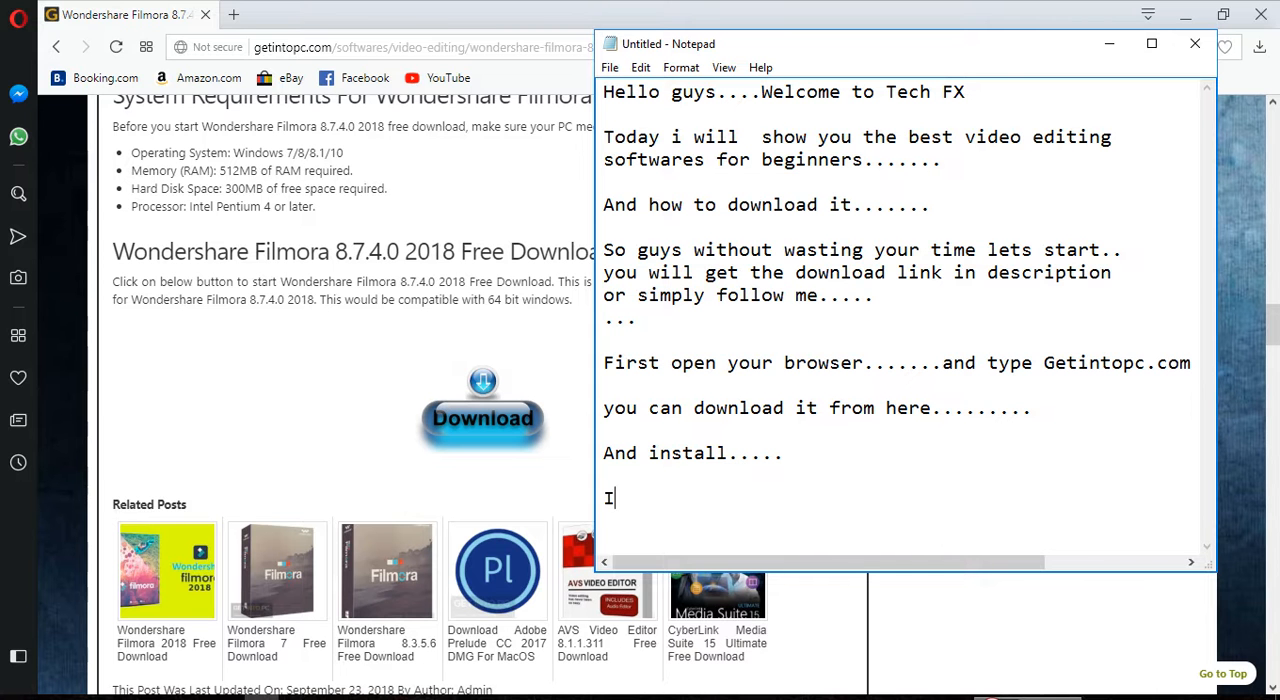
Step: Add the closing line "I have already install so i simply open it...." to the note and highlight it briefly
{"action": "type", "text": "have already "}
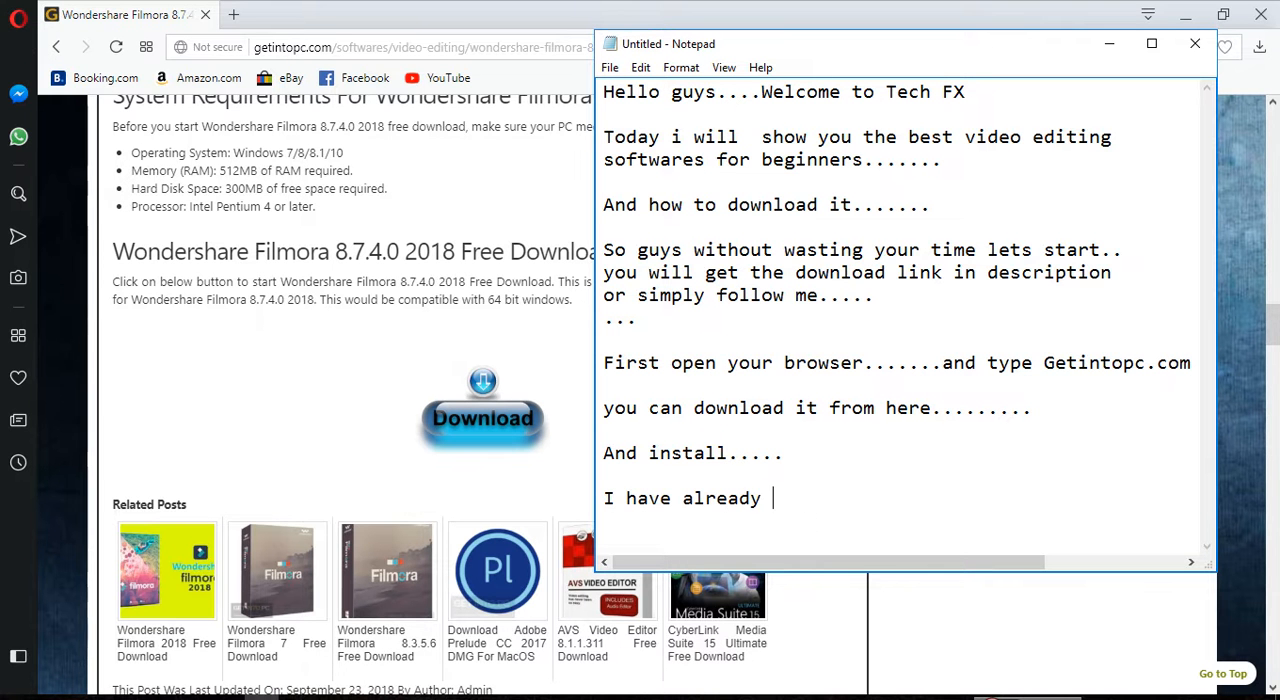
{"action": "type", "text": "install so"}
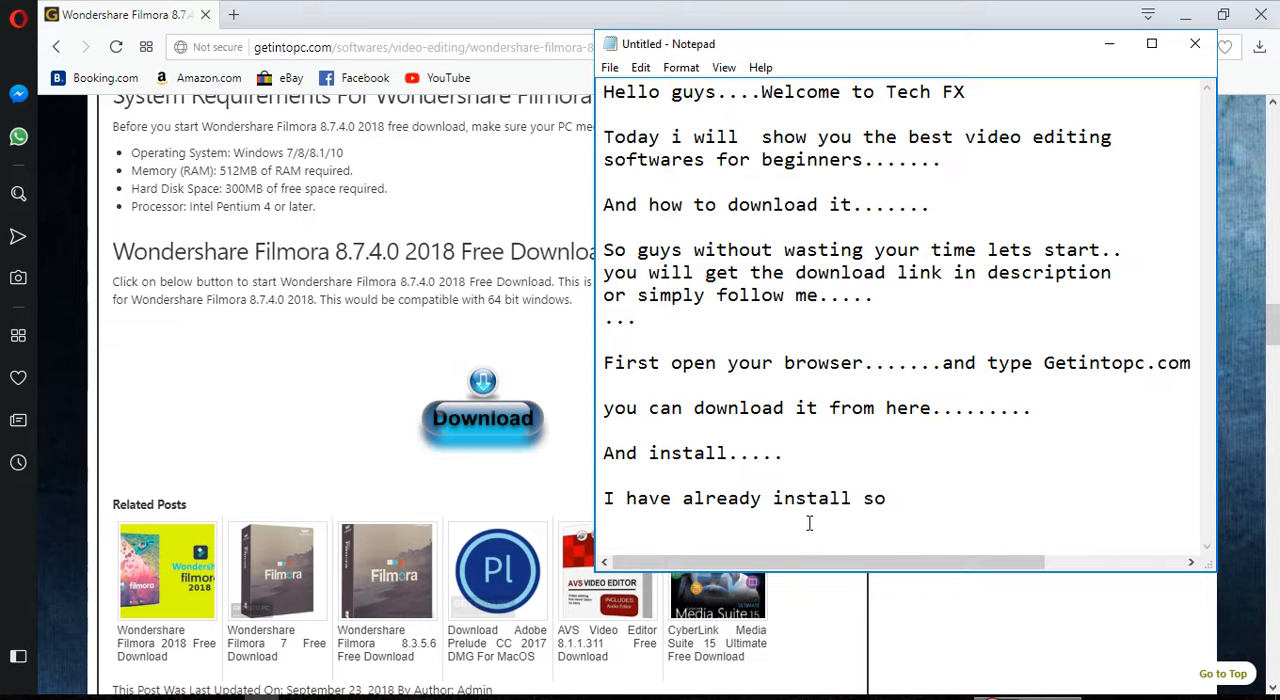
{"action": "type", "text": " i simply open it...."}
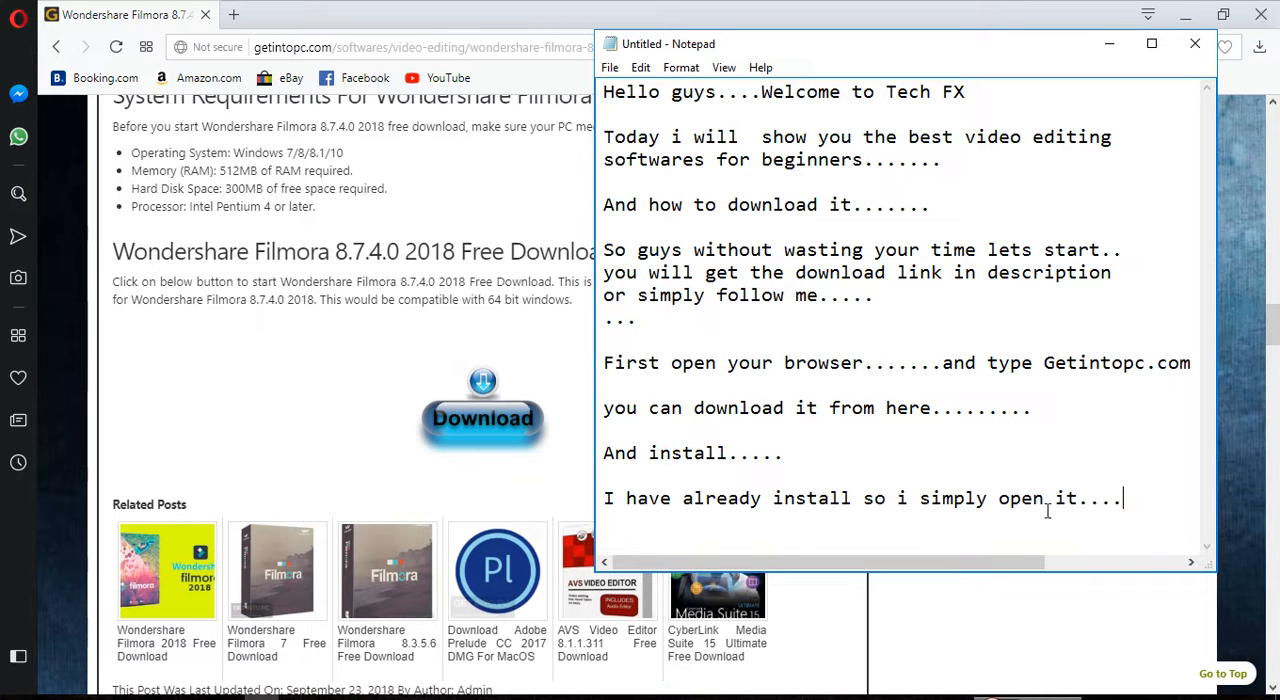
{"action": "left_click_drag", "start_coordinate": [603, 498], "coordinate": [1125, 500]}
{"action": "left_click", "coordinate": [1157, 452]}
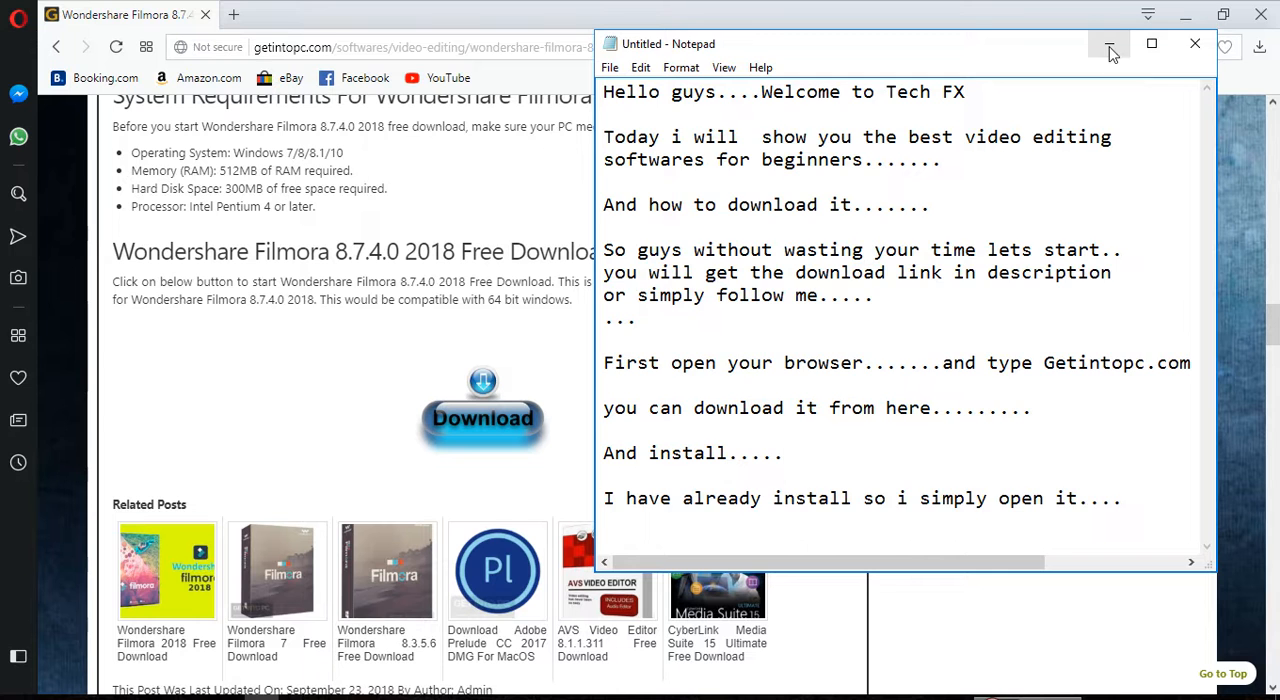
Step: Minimize the note and the browser, and refresh the desktop
{"action": "left_click", "coordinate": [1109, 44]}
{"action": "left_click", "coordinate": [1190, 18]}
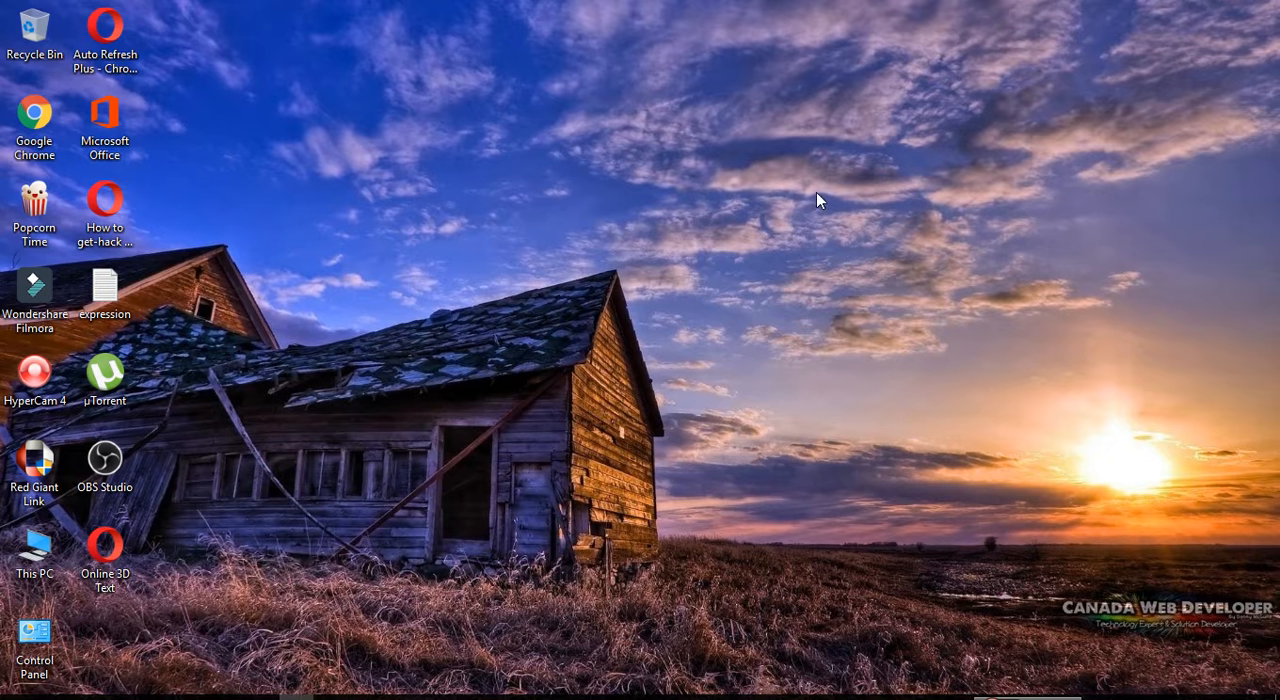
{"action": "right_click", "coordinate": [692, 214]}
{"action": "left_click", "coordinate": [740, 268]}
{"action": "right_click", "coordinate": [740, 268]}
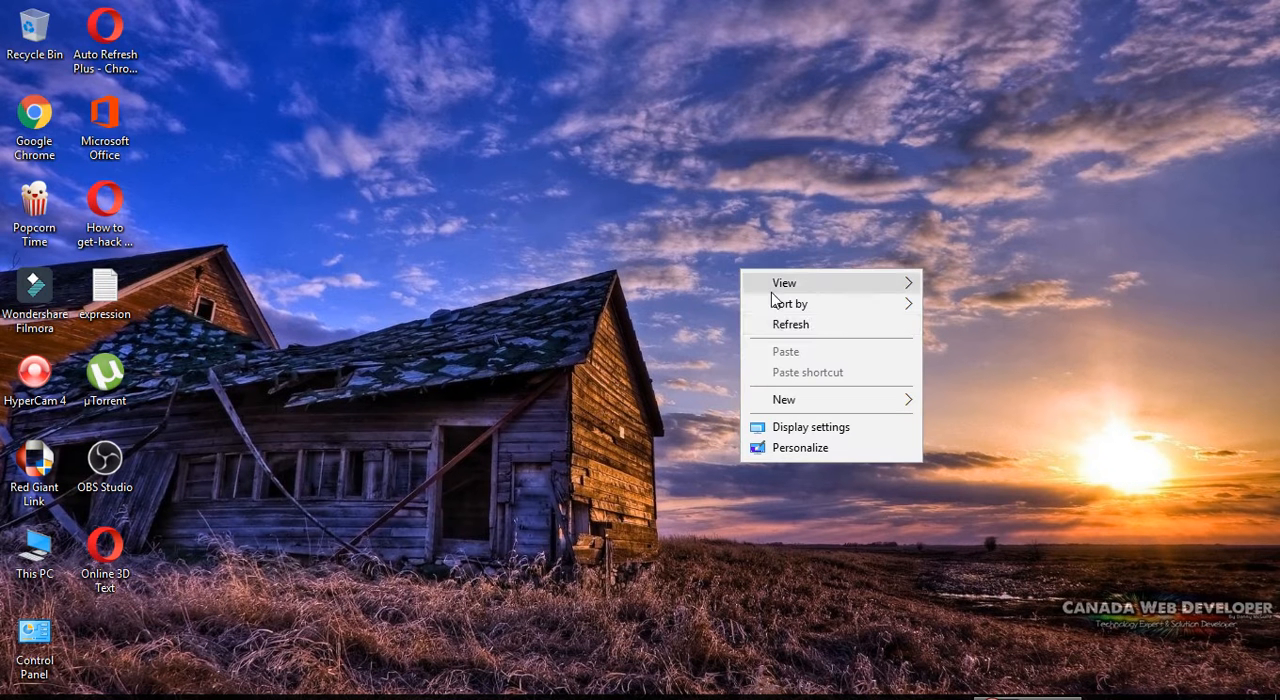
{"action": "left_click", "coordinate": [807, 322]}
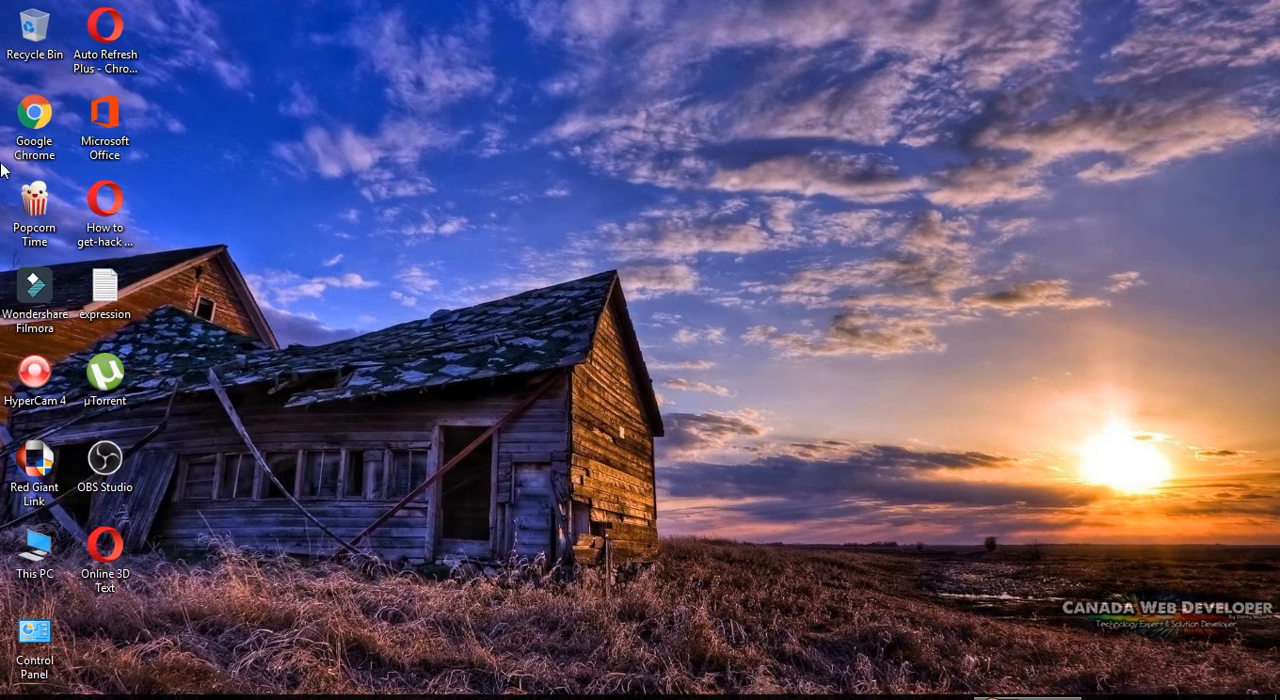
Step: Launch Wondershare Filmora and start a new movie with the 16:9 (Widescreen) aspect ratio in Full Feature Mode
{"action": "double_click", "coordinate": [36, 318]}
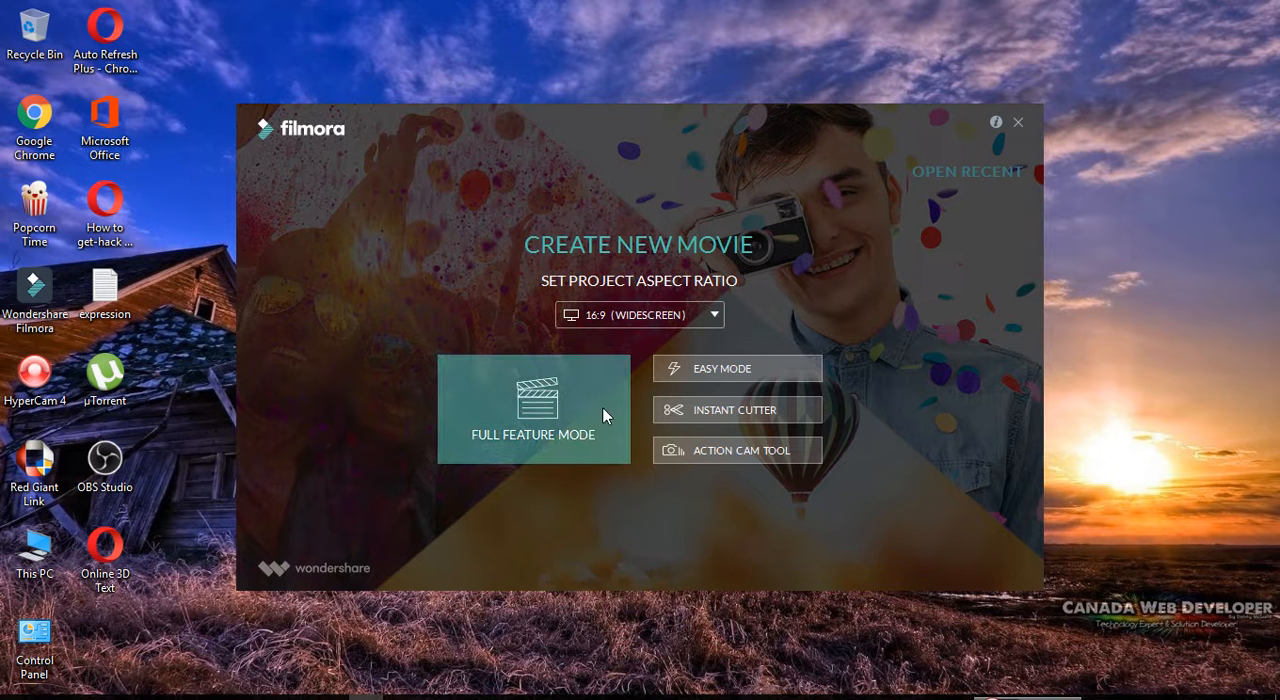
{"action": "left_click", "coordinate": [712, 316]}
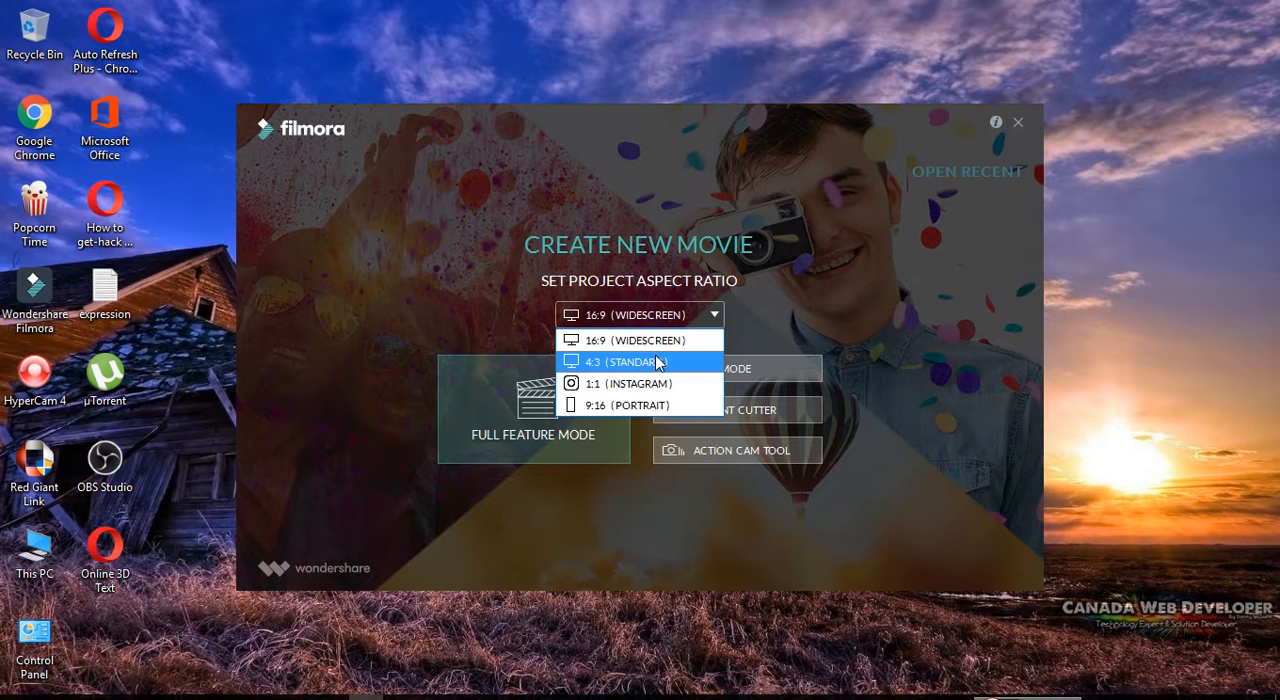
{"action": "left_click", "coordinate": [671, 338]}
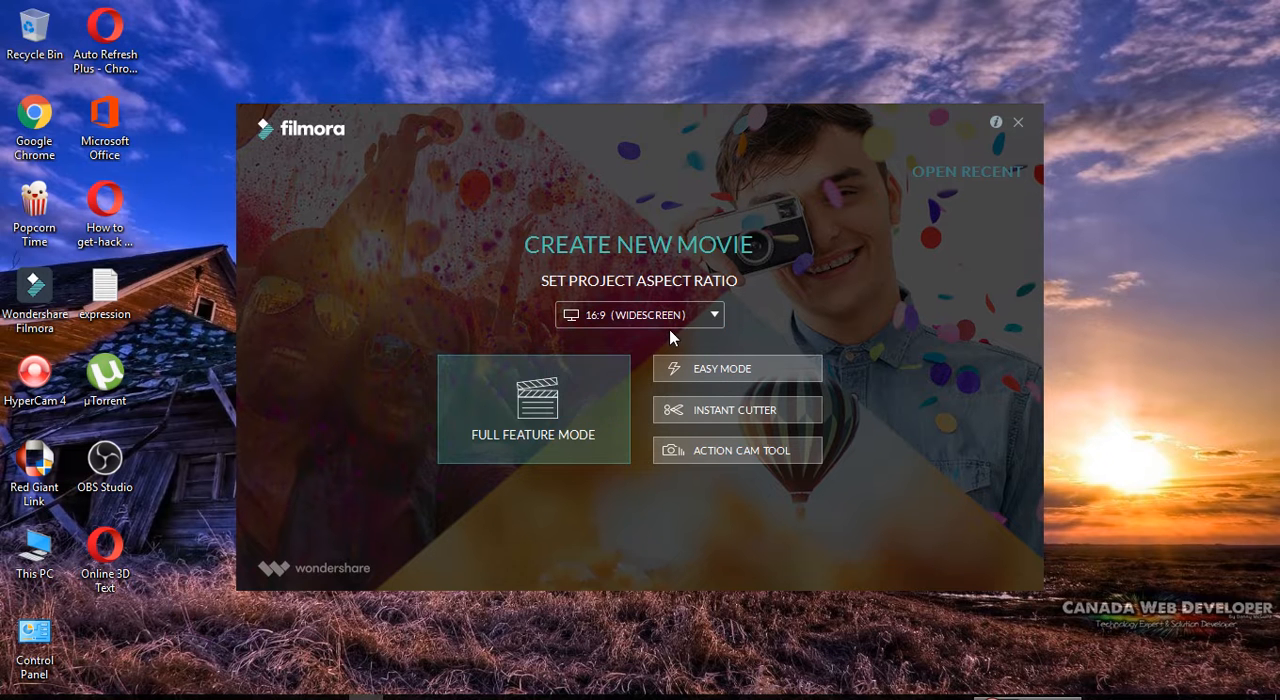
{"action": "left_click", "coordinate": [566, 390]}
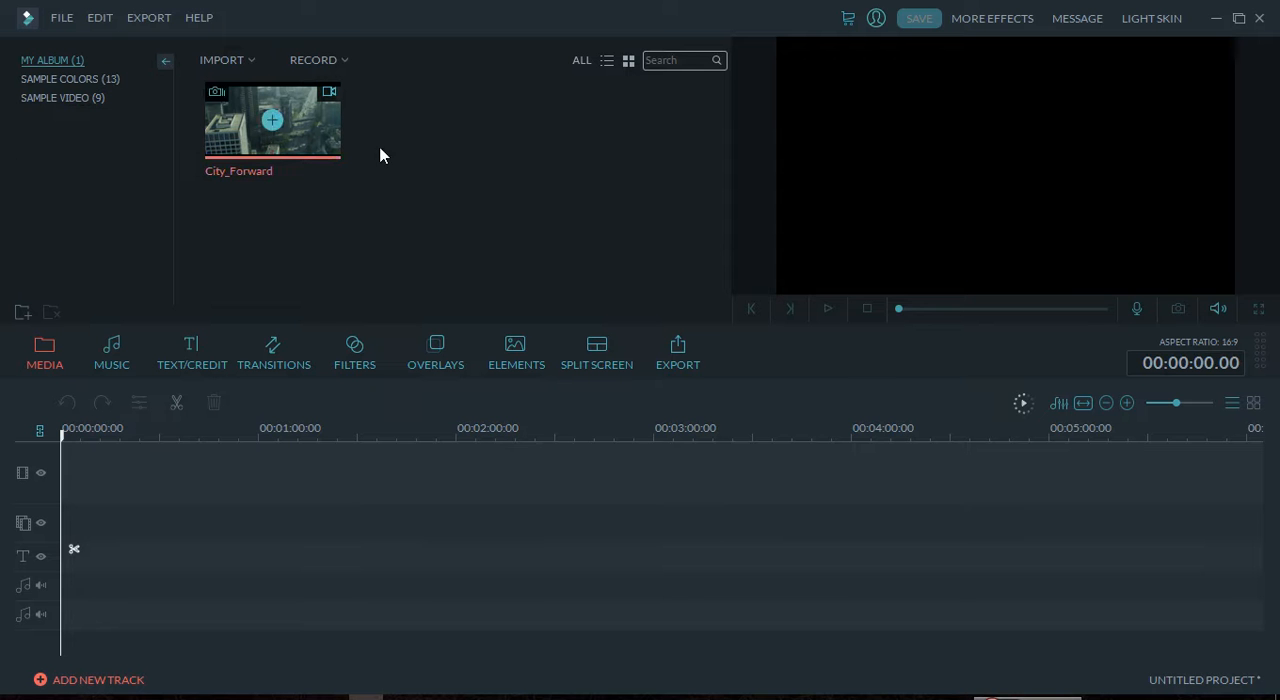
Step: Import the media file VideoBlocks Particle Tunnel from Local Disk (D:) into the album
{"action": "left_click", "coordinate": [63, 18]}
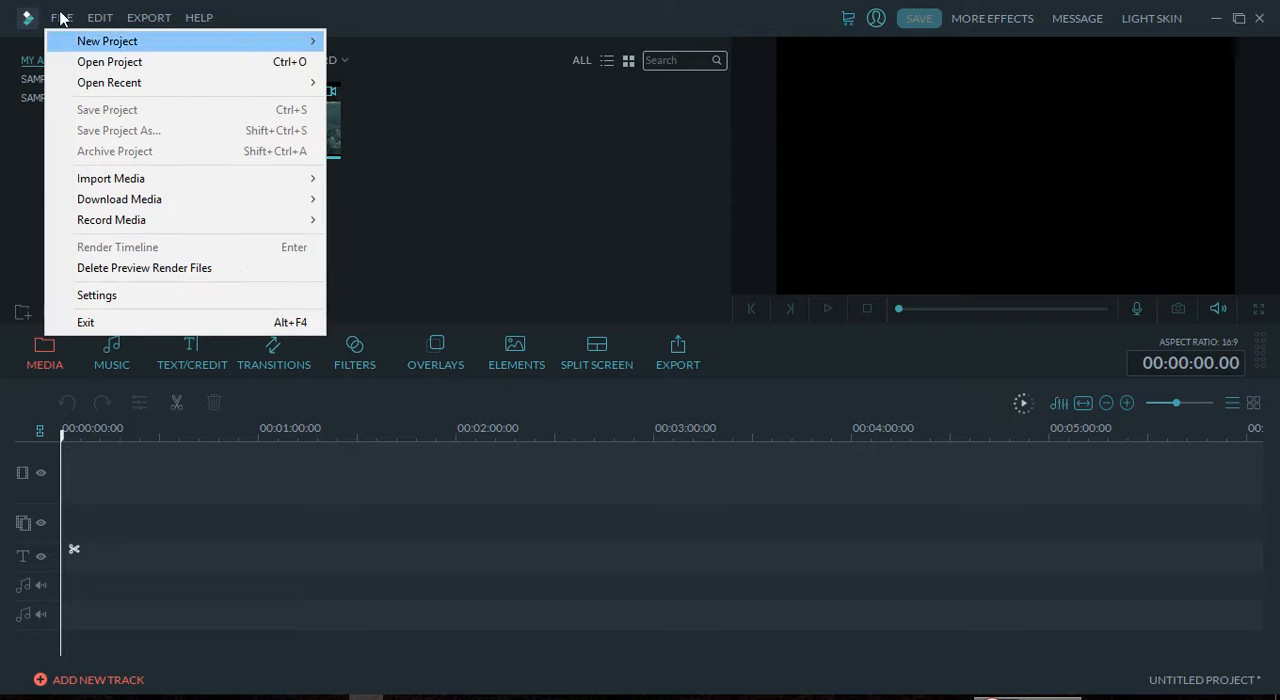
{"action": "mouse_move", "coordinate": [183, 204]}
{"action": "mouse_move", "coordinate": [266, 178]}
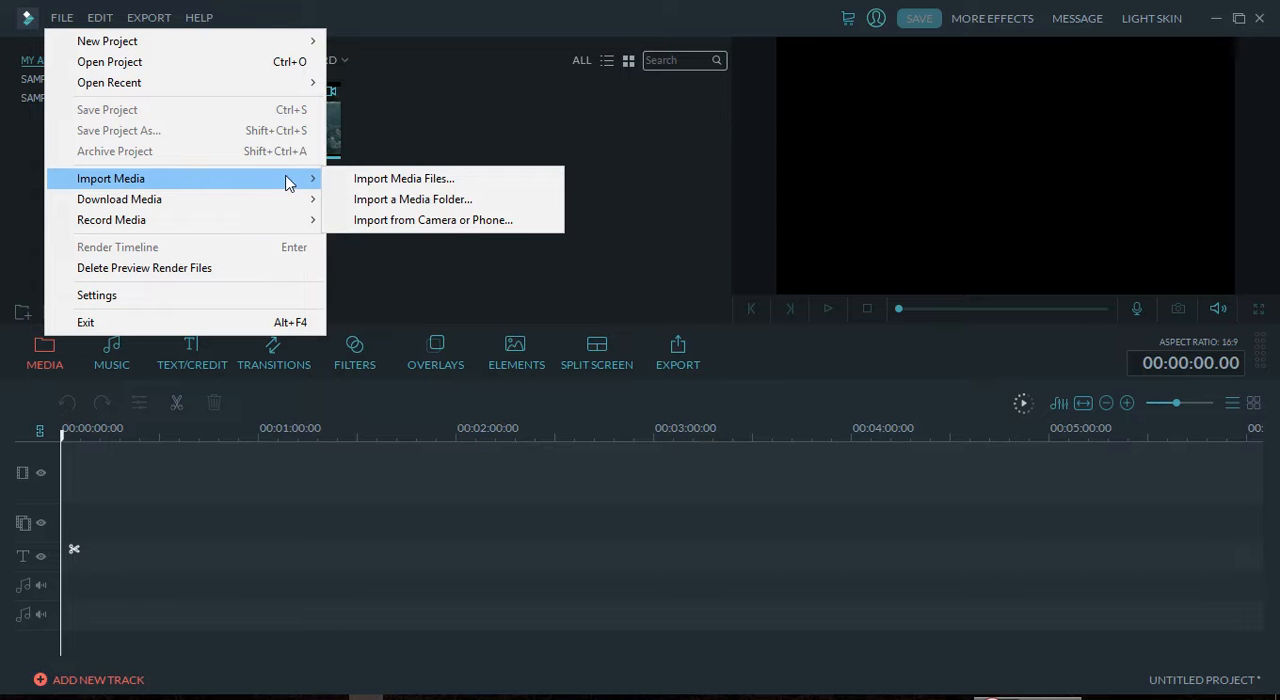
{"action": "left_click", "coordinate": [358, 179]}
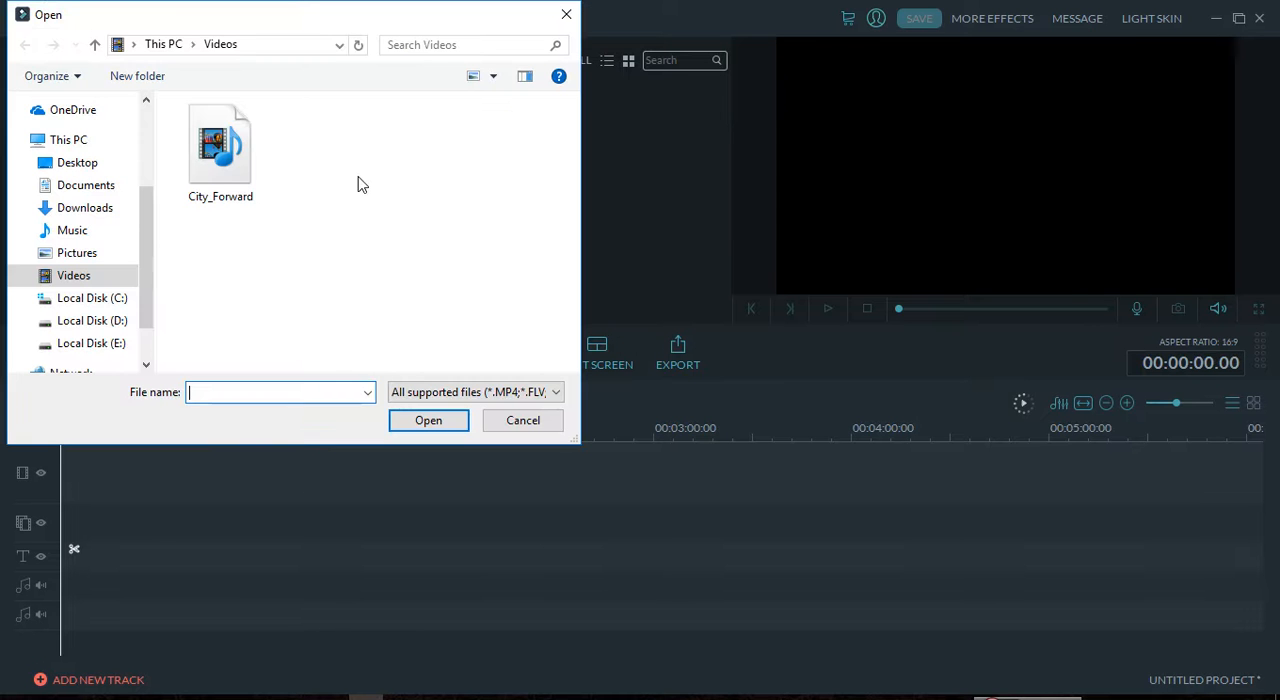
{"action": "mouse_move", "coordinate": [147, 225]}
{"action": "left_mouse_down"}
{"action": "mouse_move", "coordinate": [147, 264]}
{"action": "mouse_move", "coordinate": [149, 175]}
{"action": "mouse_move", "coordinate": [143, 243]}
{"action": "left_mouse_up"}
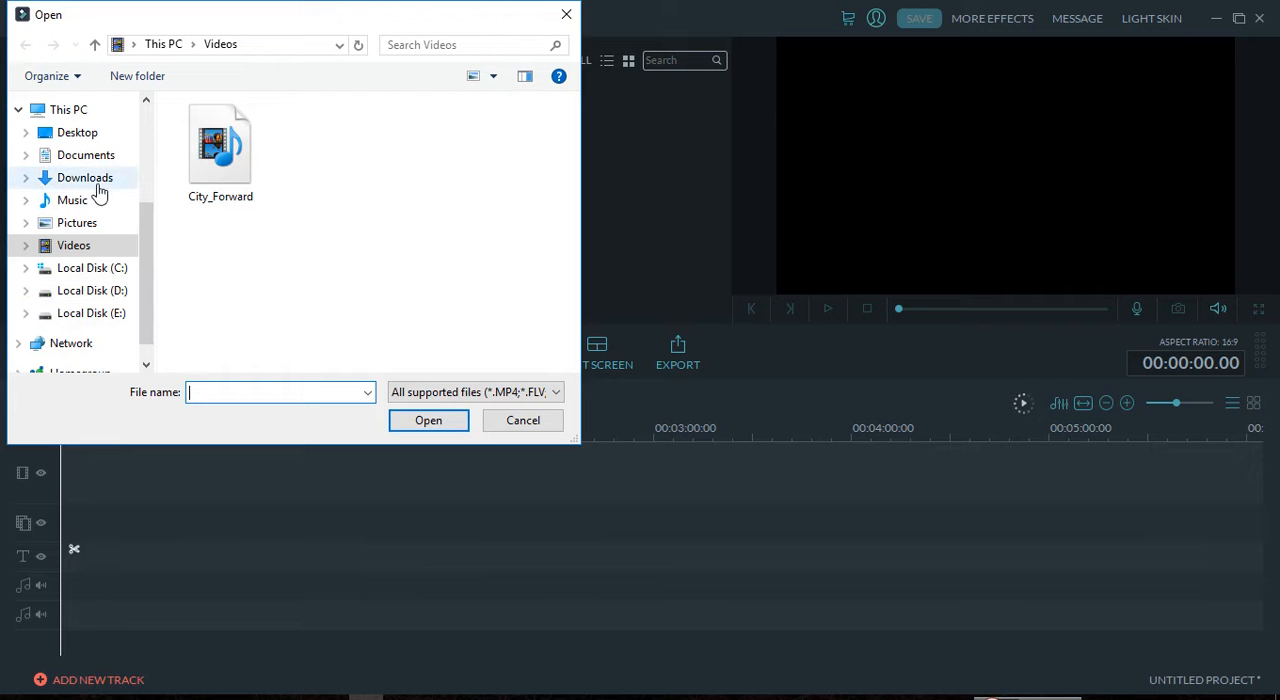
{"action": "left_click", "coordinate": [108, 290]}
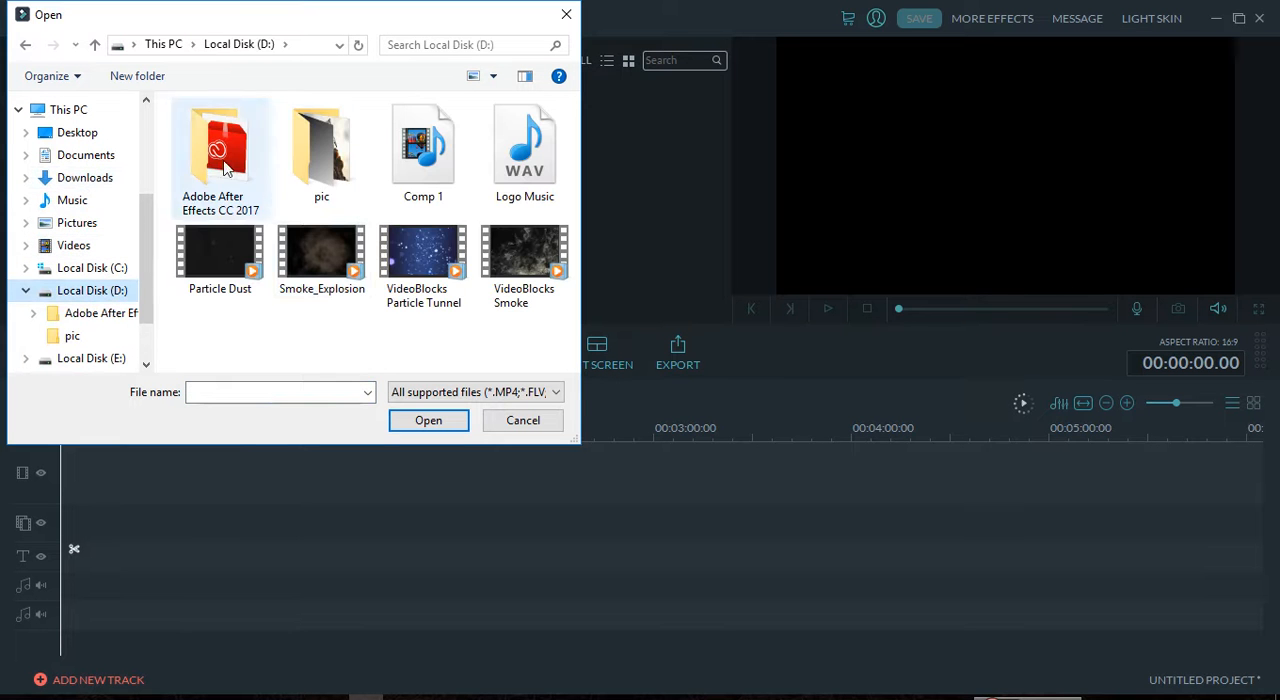
{"action": "left_click", "coordinate": [436, 263]}
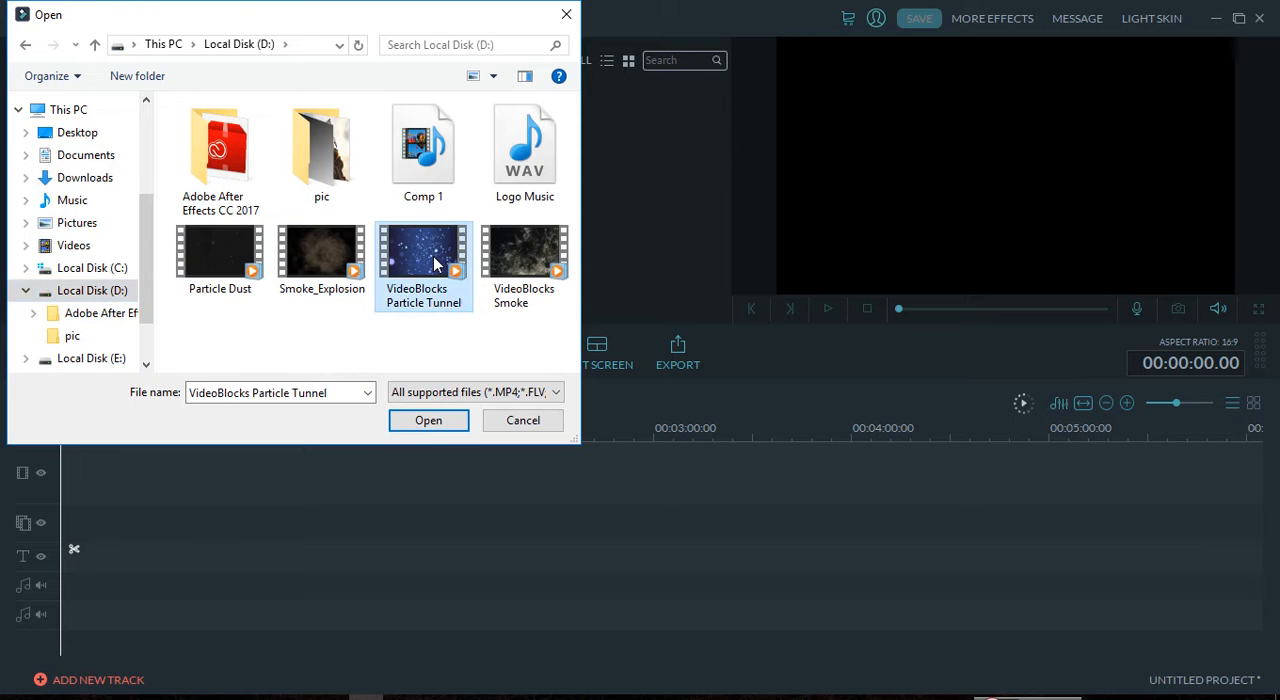
{"action": "left_click", "coordinate": [440, 421]}
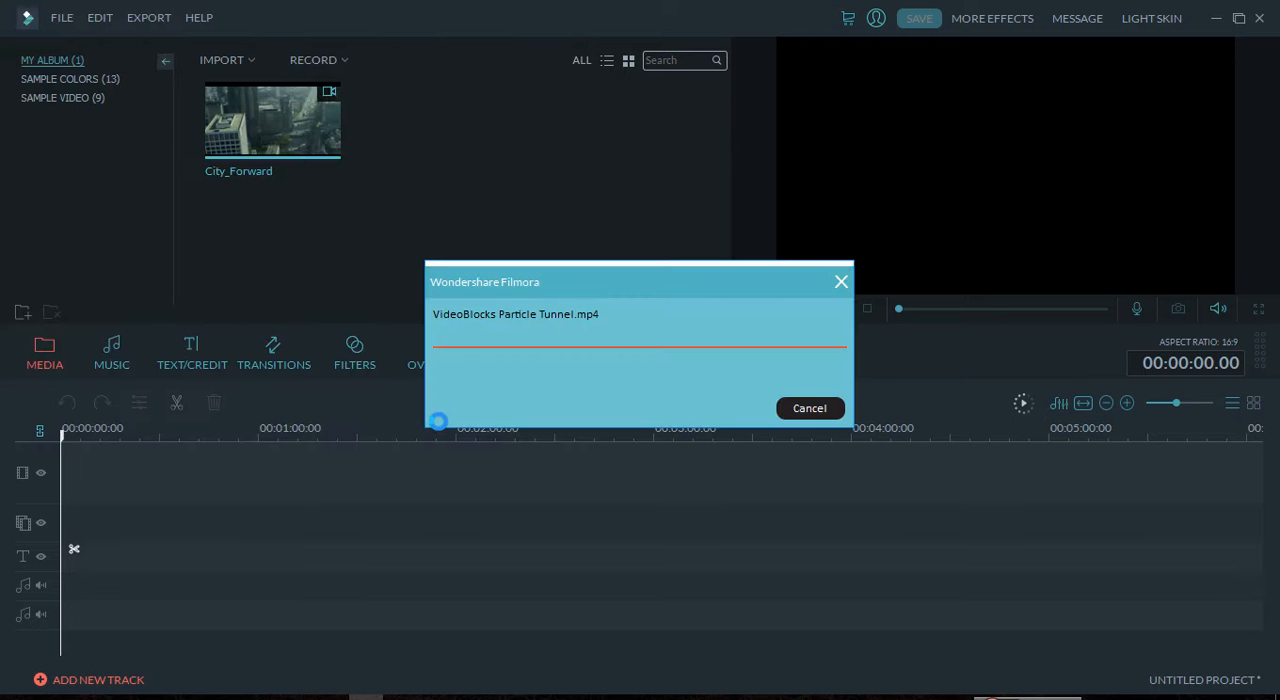
Step: Place the VideoBlocks Particle Tunnel clip at the start of the video track and enlarge the timeline scale
{"action": "mouse_move", "coordinate": [438, 138]}
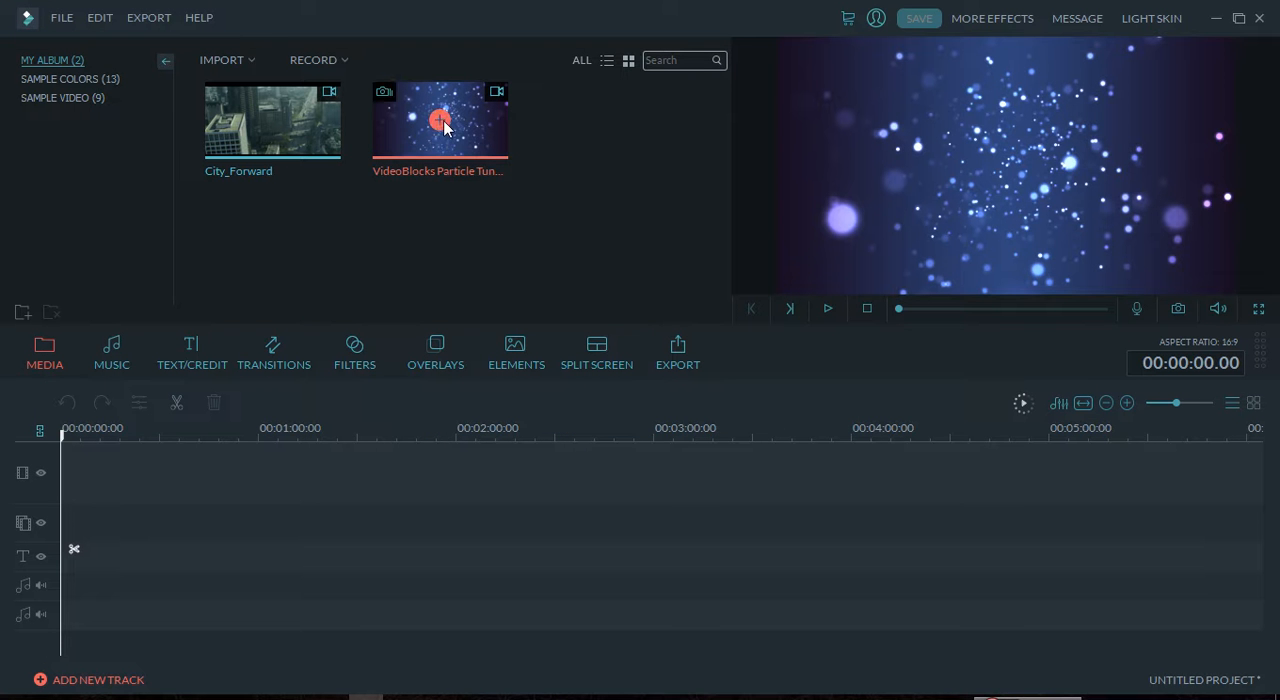
{"action": "left_click_drag", "start_coordinate": [462, 130], "coordinate": [253, 487]}
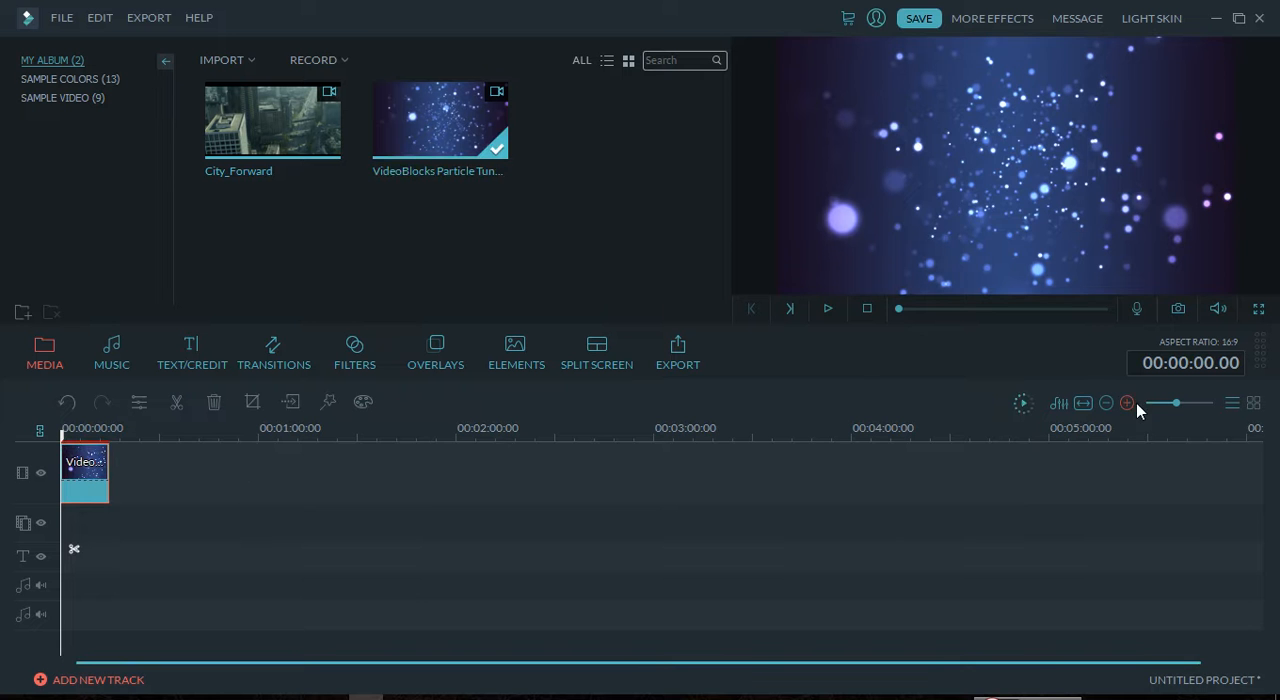
{"action": "left_click_drag", "start_coordinate": [1175, 403], "coordinate": [1197, 410]}
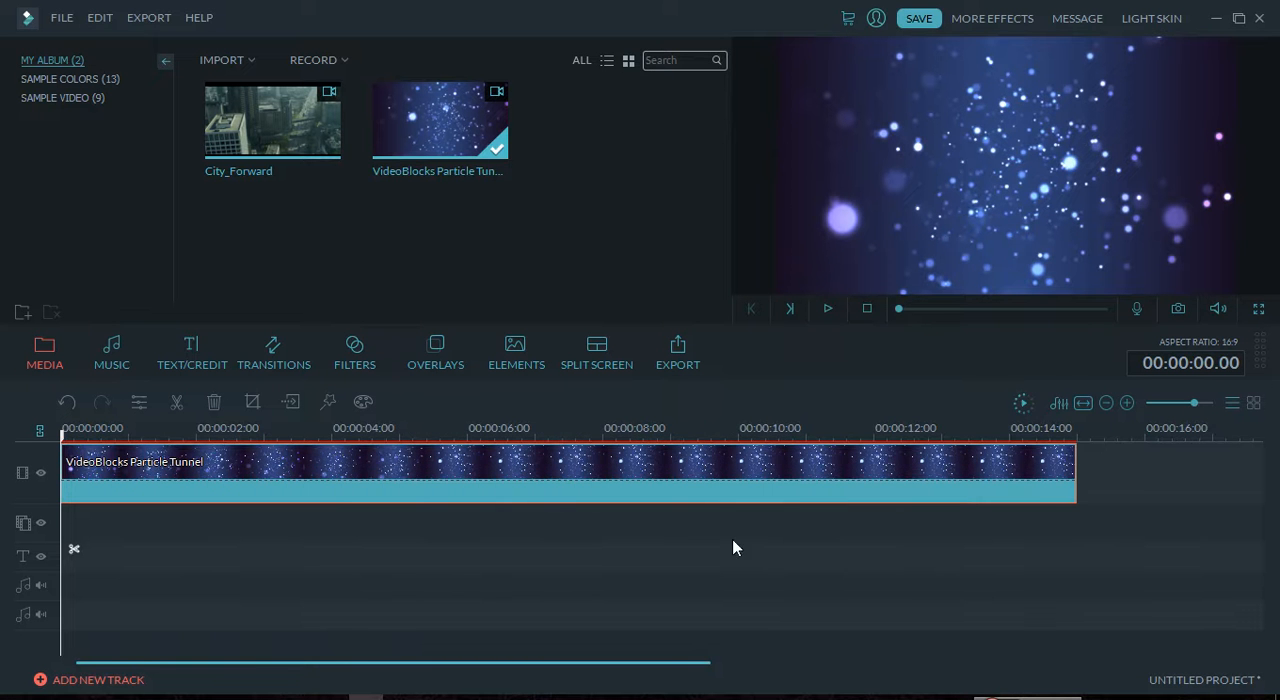
Step: Apply the CrazyParammetricFun transition to the start of the VideoBlocks Particle Tunnel clip, closing the Message Center pop-up
{"action": "left_click", "coordinate": [276, 364]}
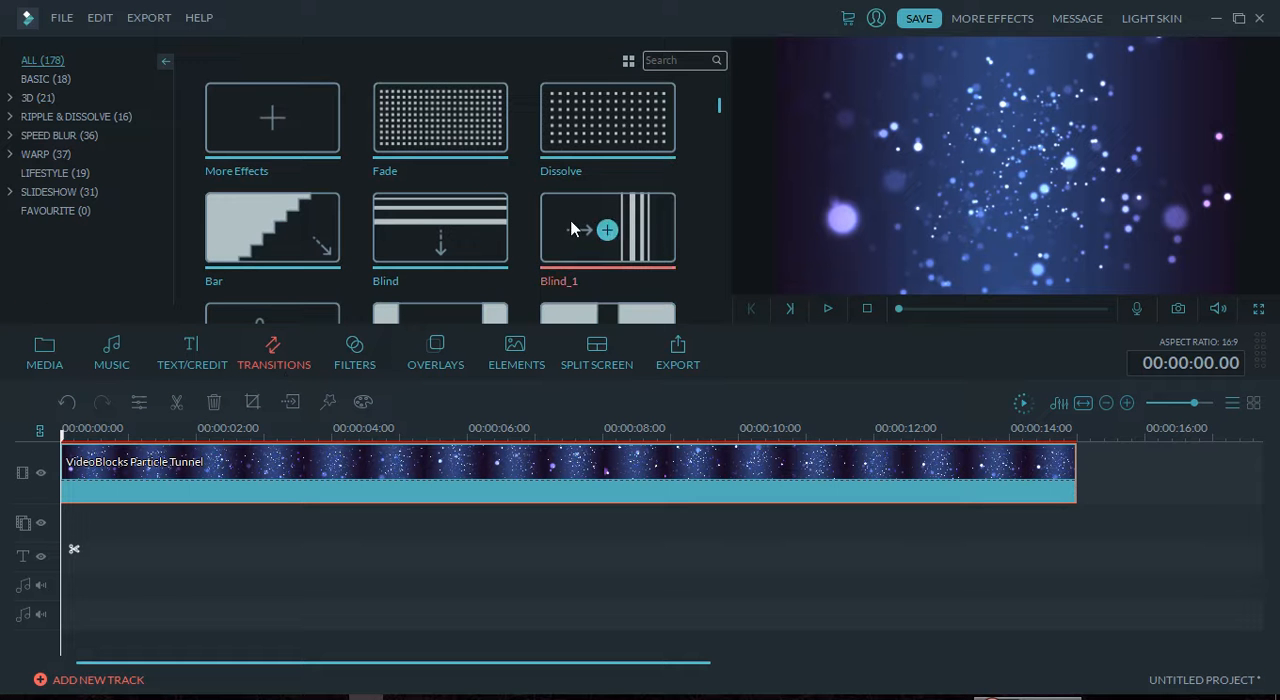
{"action": "left_click_drag", "start_coordinate": [723, 106], "coordinate": [721, 122]}
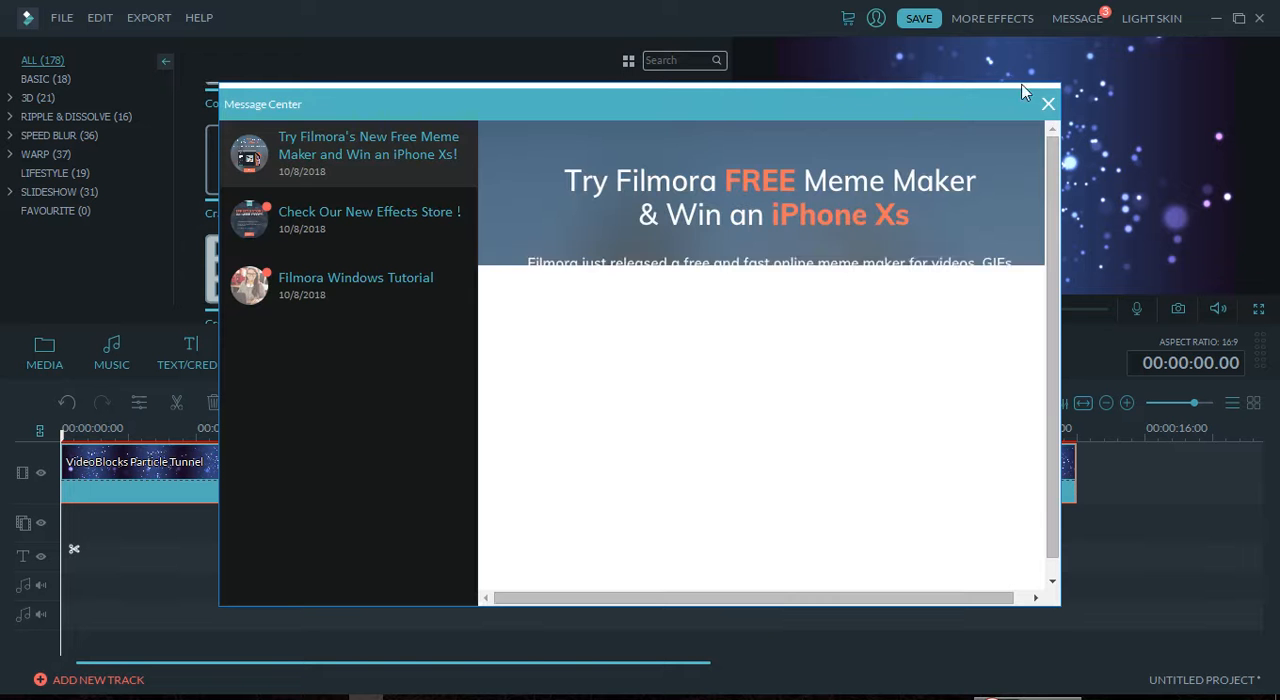
{"action": "left_click", "coordinate": [1048, 103]}
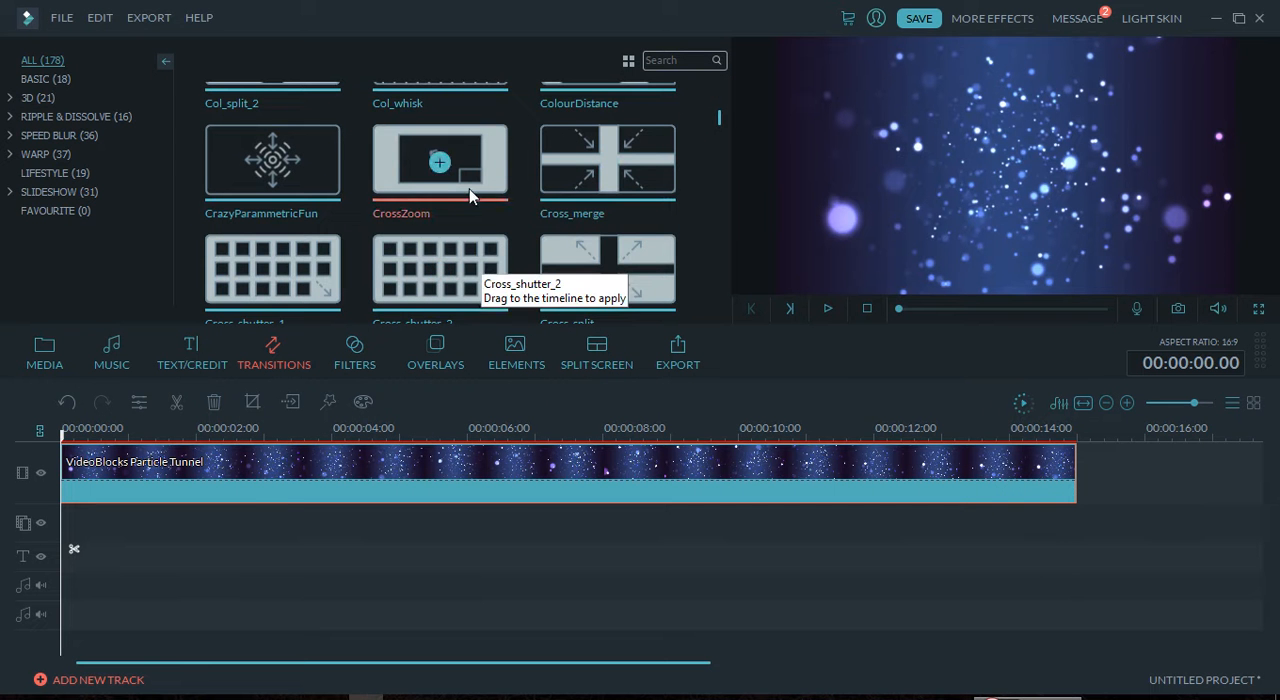
{"action": "left_click_drag", "start_coordinate": [308, 162], "coordinate": [203, 543]}
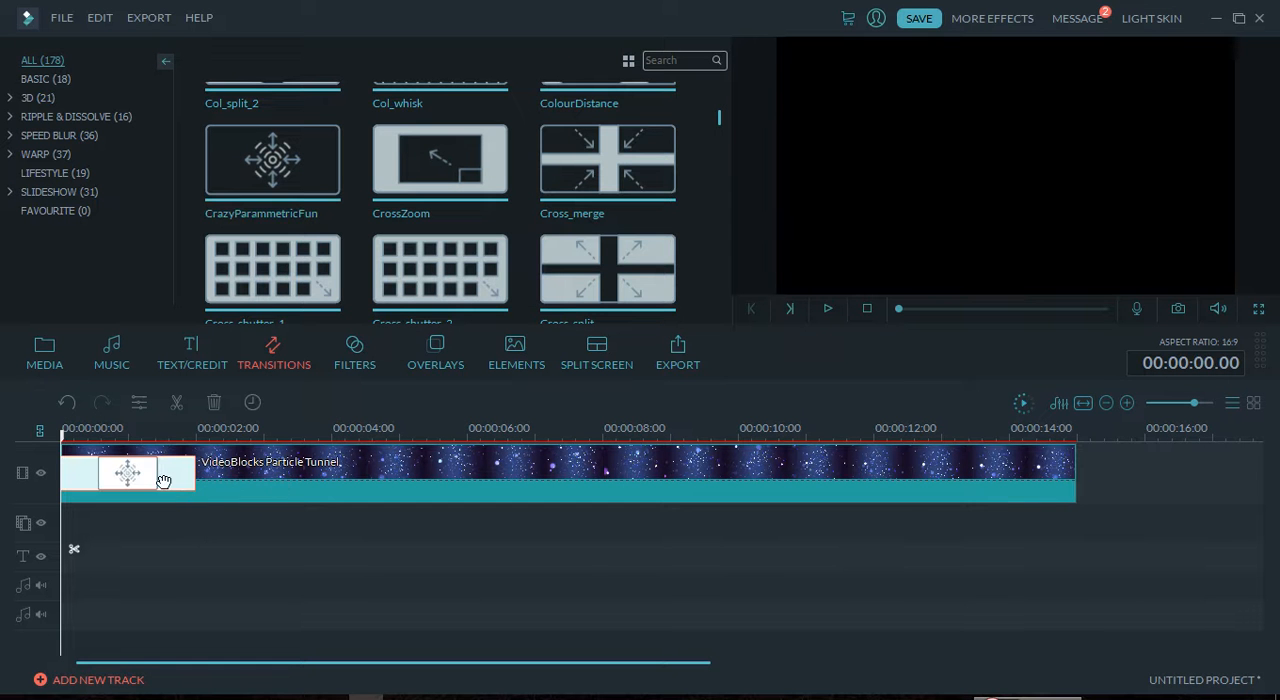
Step: Play the beginning of the clip to preview the transition, and move the playhead back to about 00:00:03.14
{"action": "key", "text": "space"}
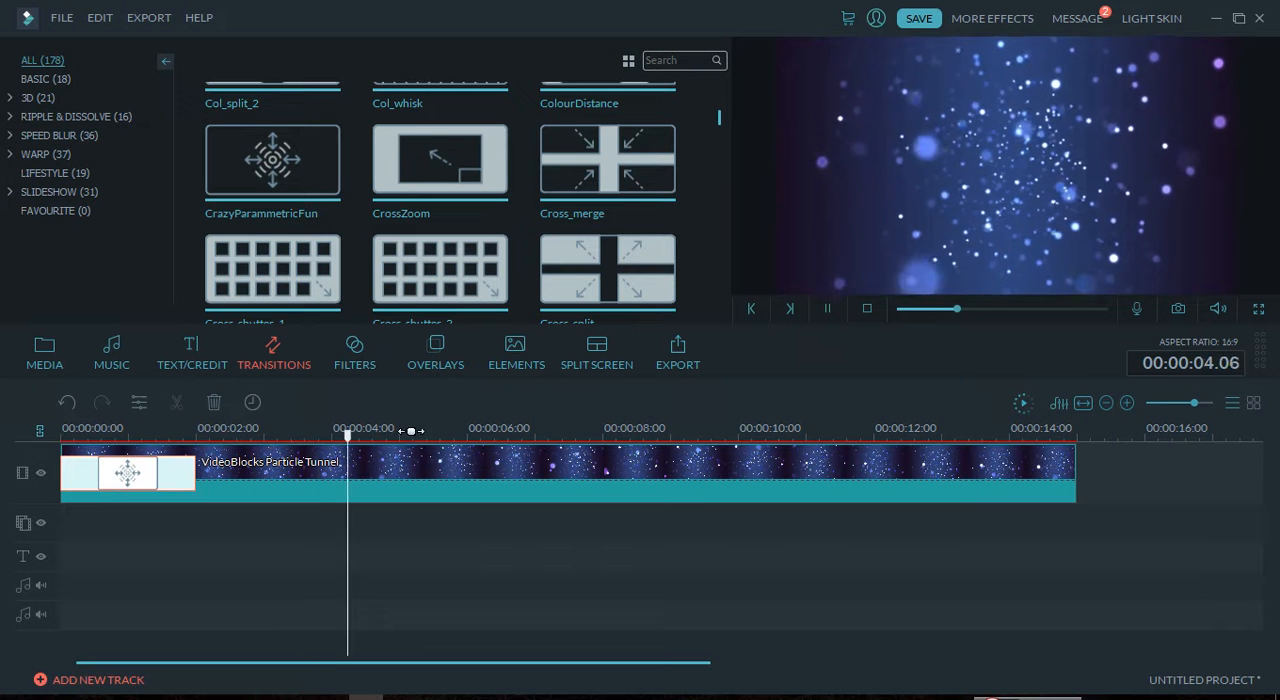
{"action": "left_click", "coordinate": [361, 436]}
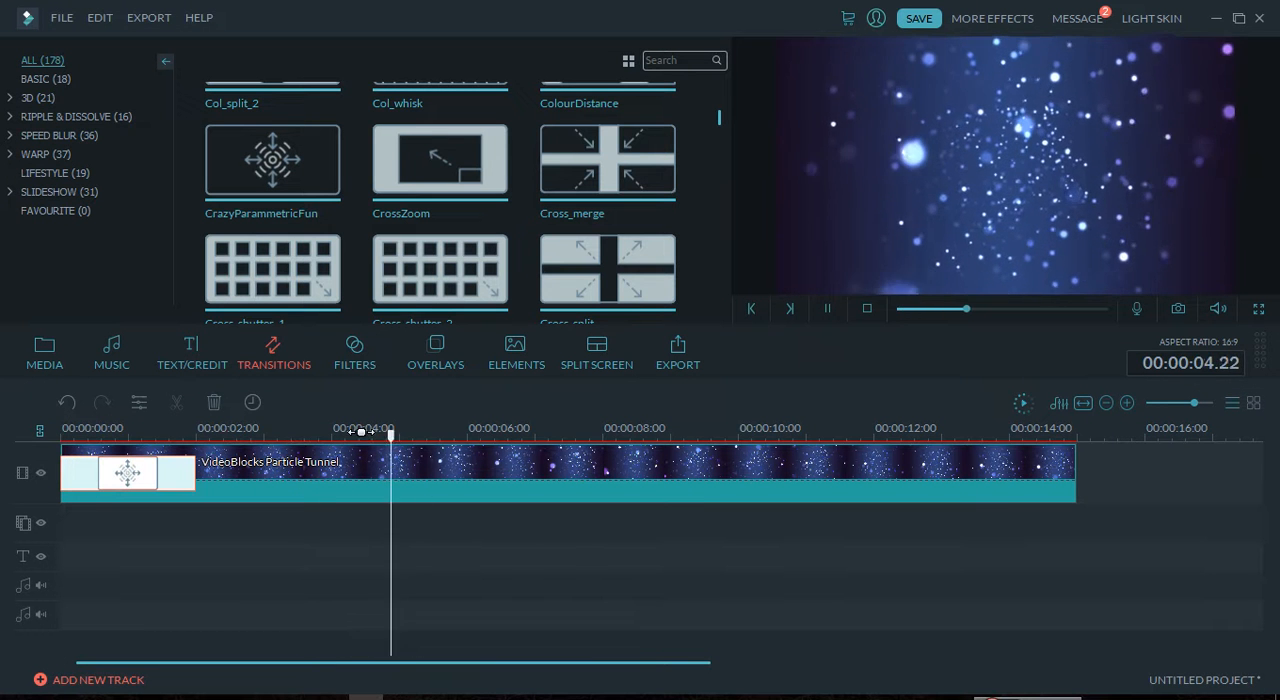
{"action": "left_click", "coordinate": [365, 437]}
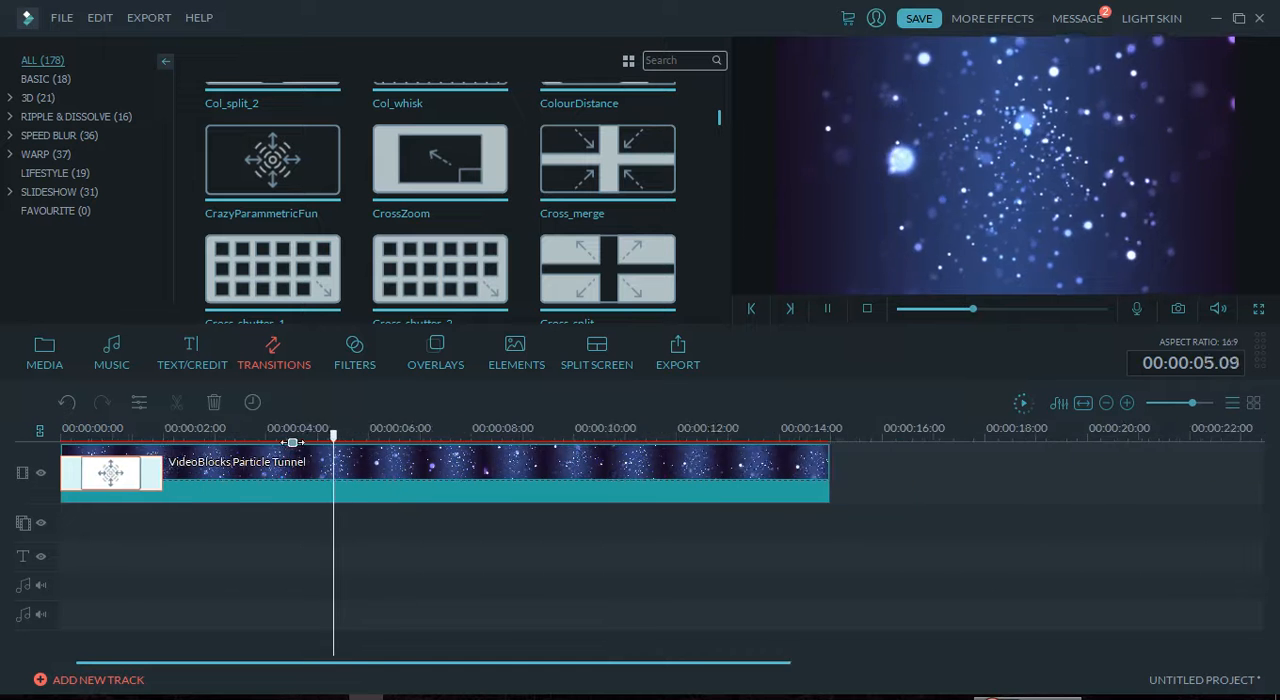
{"action": "key", "text": "space"}
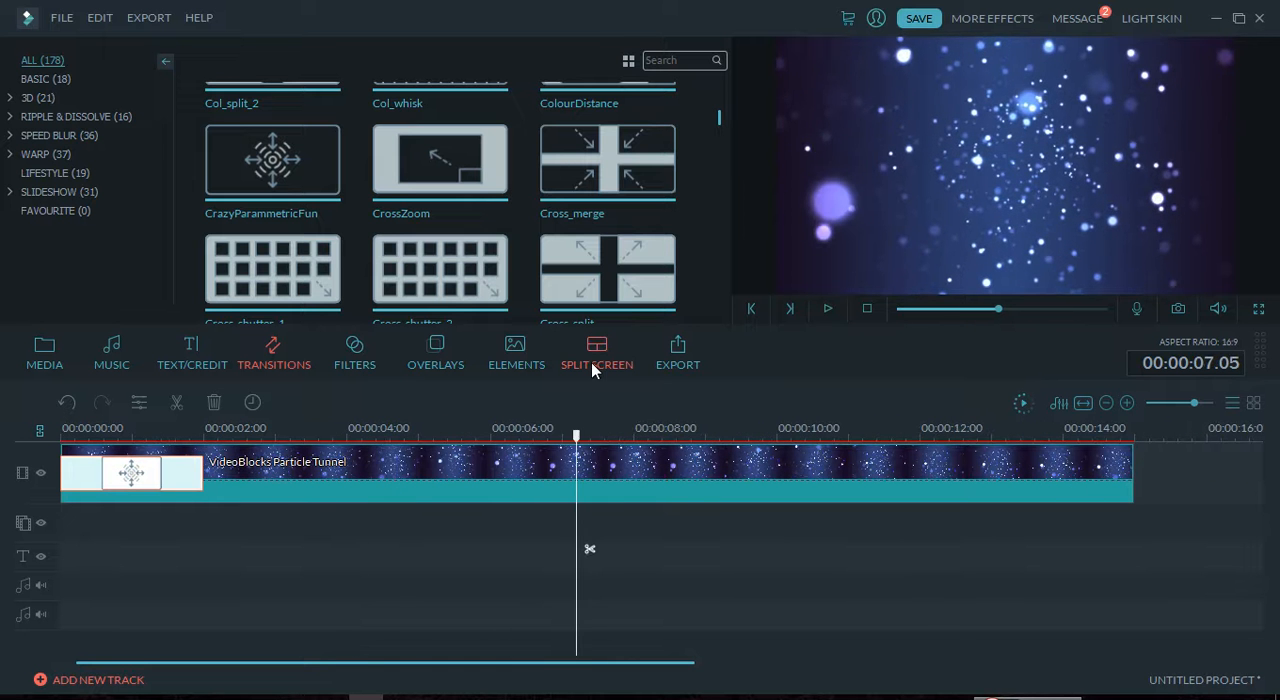
{"action": "left_click_drag", "start_coordinate": [580, 450], "coordinate": [197, 470]}
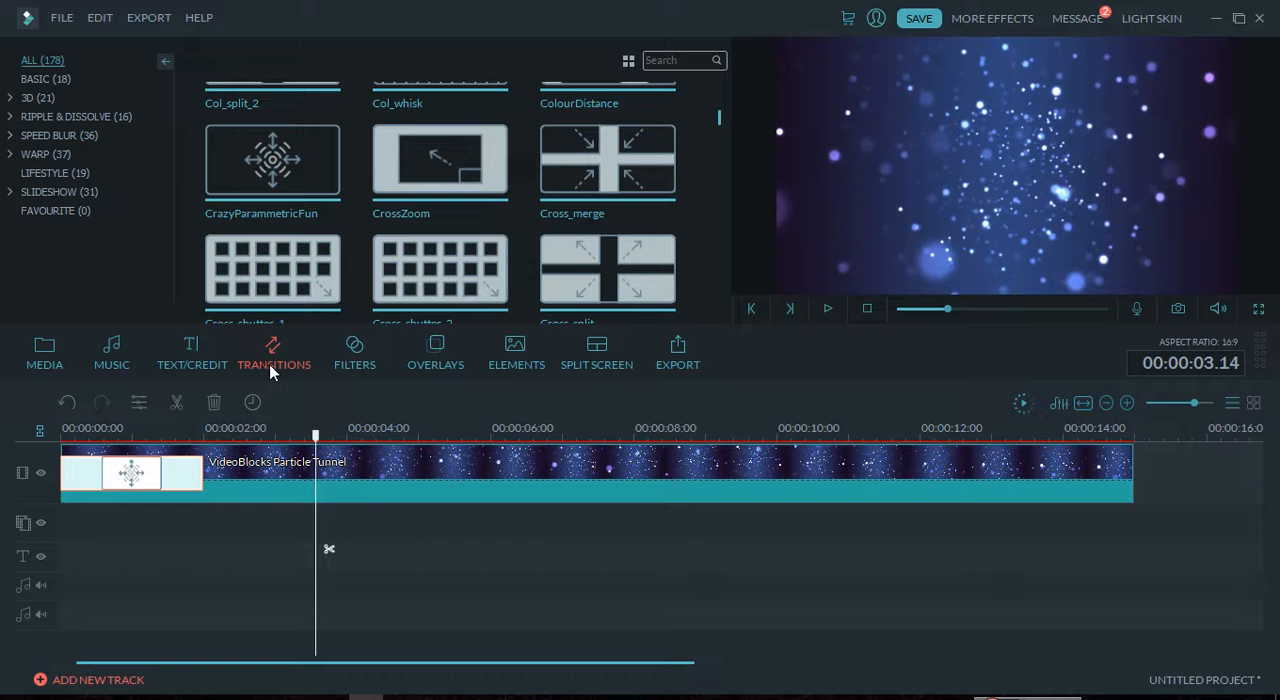
Step: Add the FocusColor filter to the project and shift it so it starts at about 00:00:01.21
{"action": "left_click", "coordinate": [364, 352]}
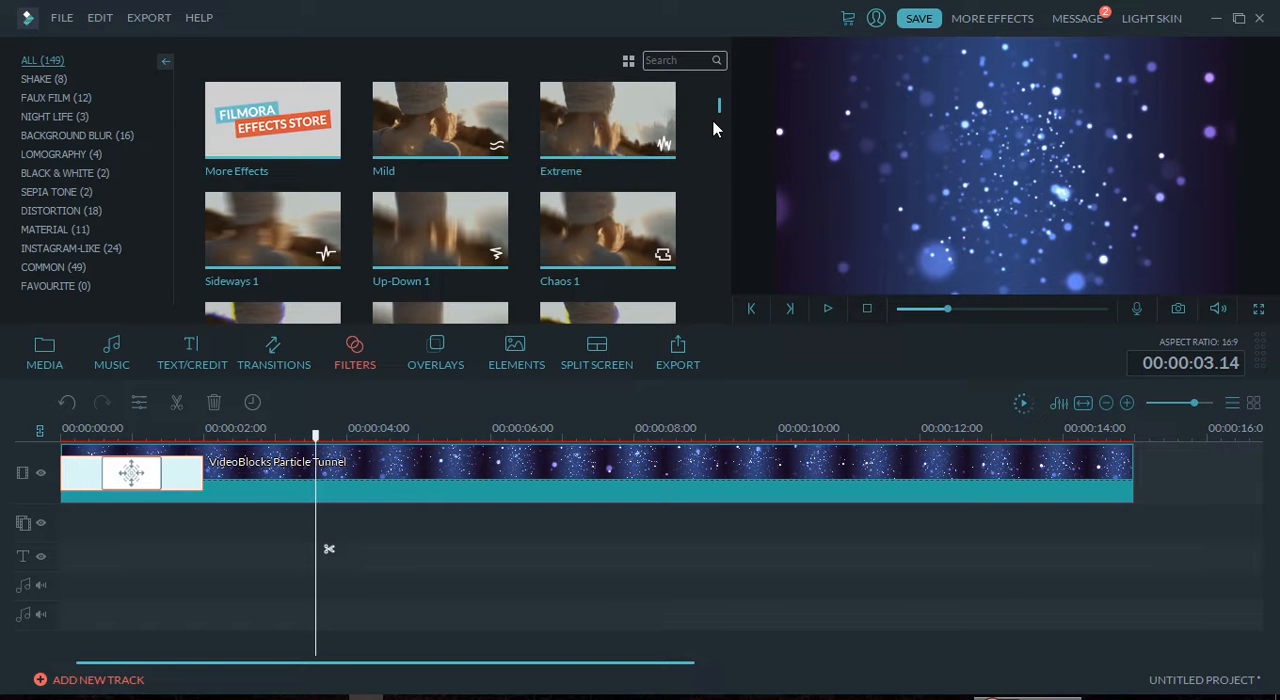
{"action": "left_click_drag", "start_coordinate": [721, 104], "coordinate": [721, 138]}
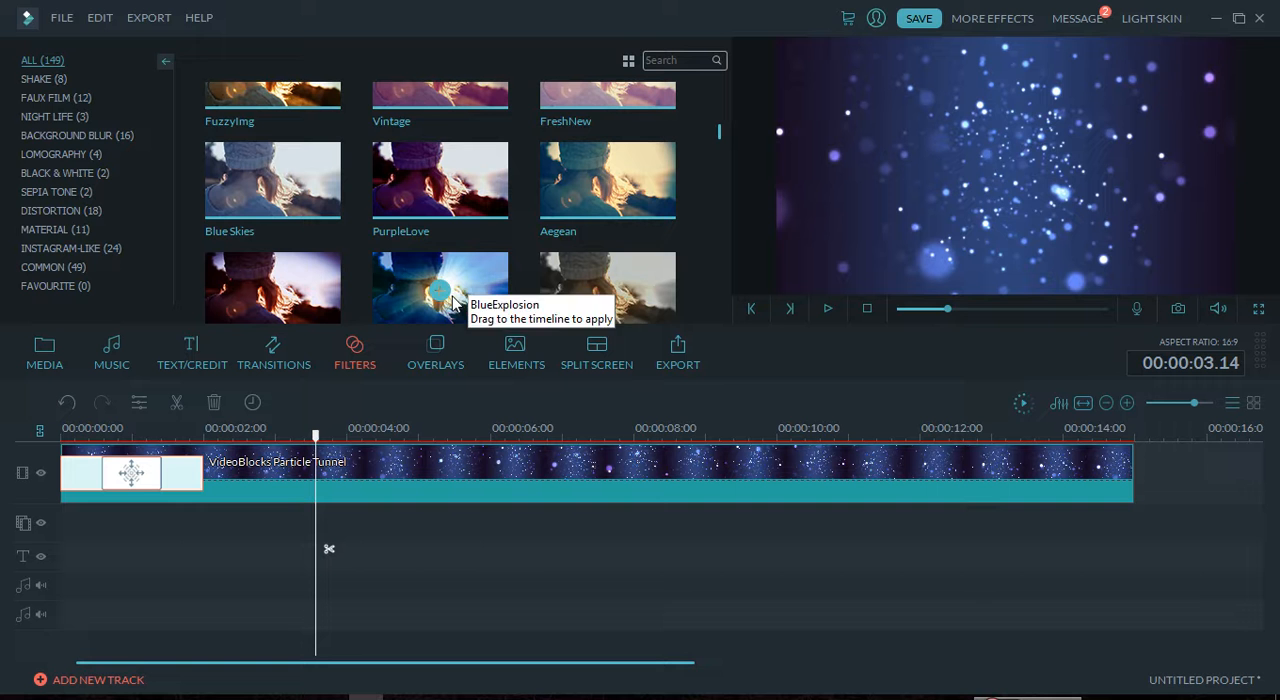
{"action": "left_click", "coordinate": [611, 292]}
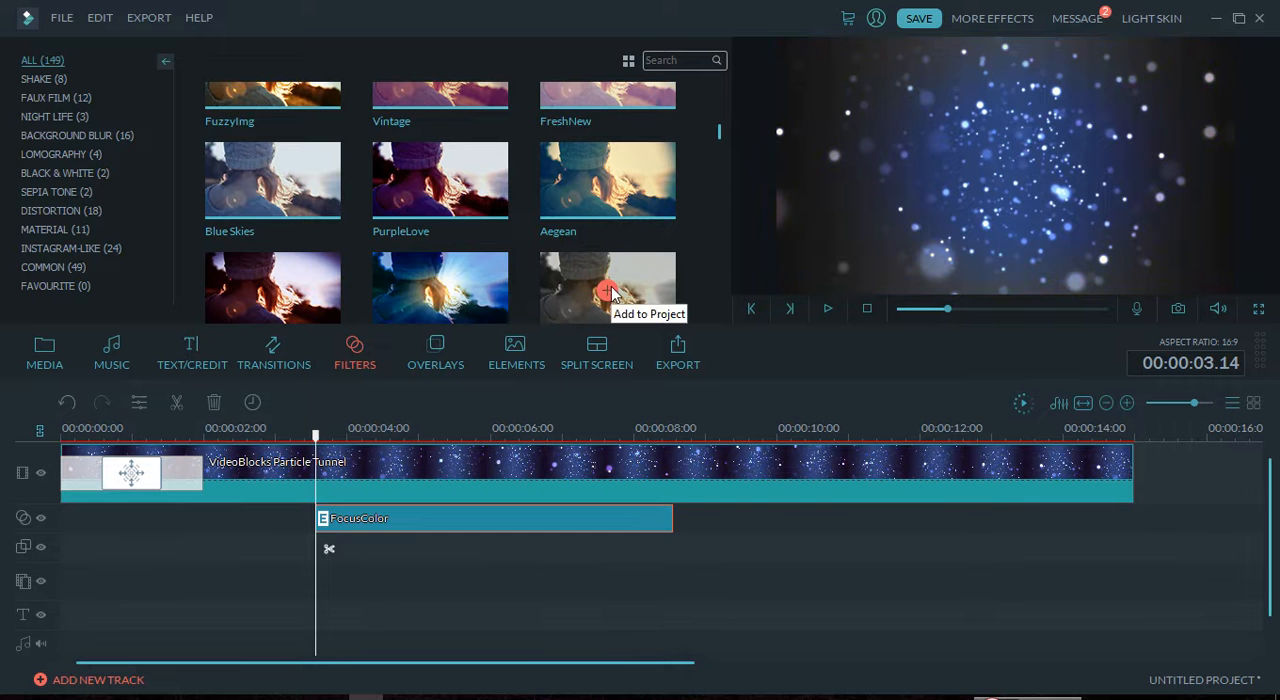
{"action": "left_click_drag", "start_coordinate": [452, 522], "coordinate": [329, 505]}
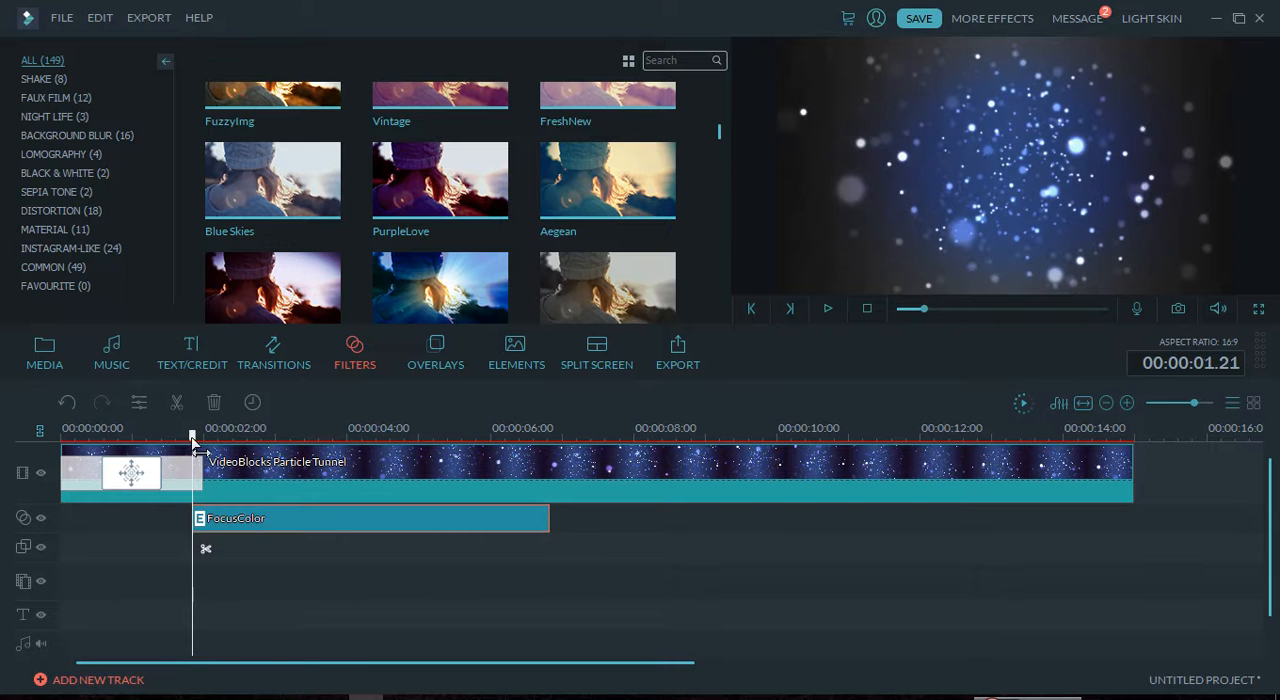
Step: Return the playhead to the start and play the video to preview the FocusColor filter
{"action": "left_click_drag", "start_coordinate": [193, 428], "coordinate": [62, 445]}
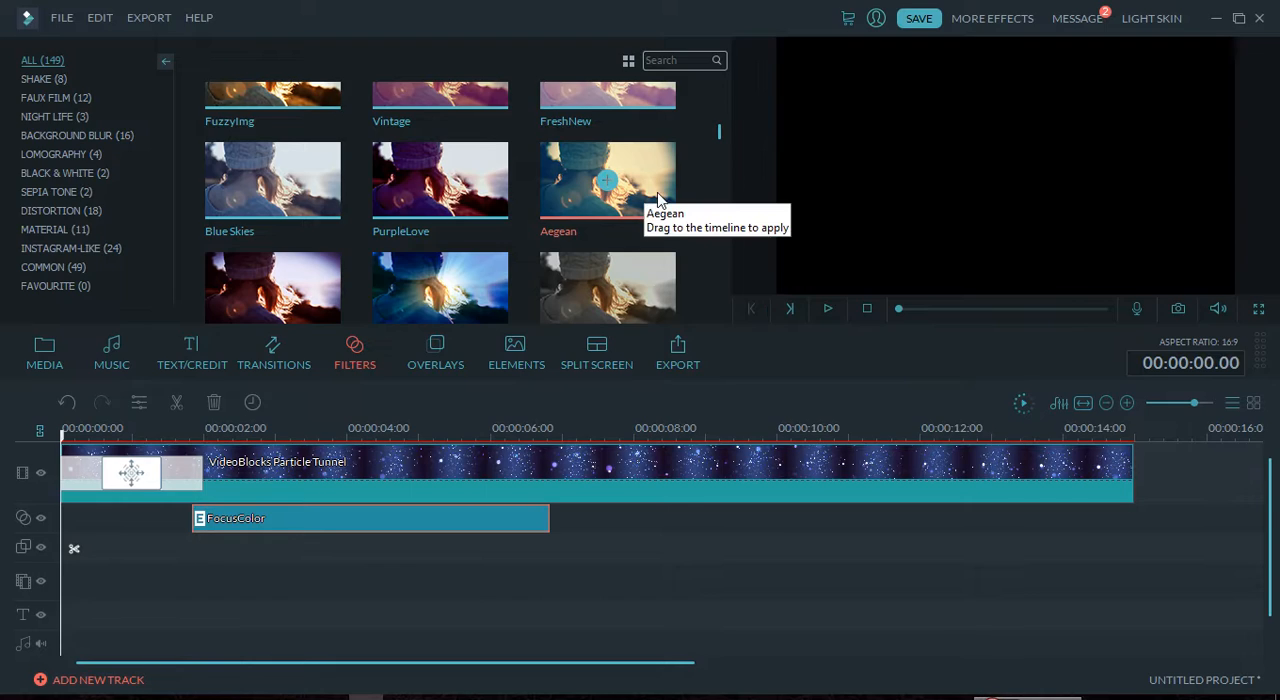
{"action": "left_click", "coordinate": [637, 552]}
{"action": "key", "text": "space"}
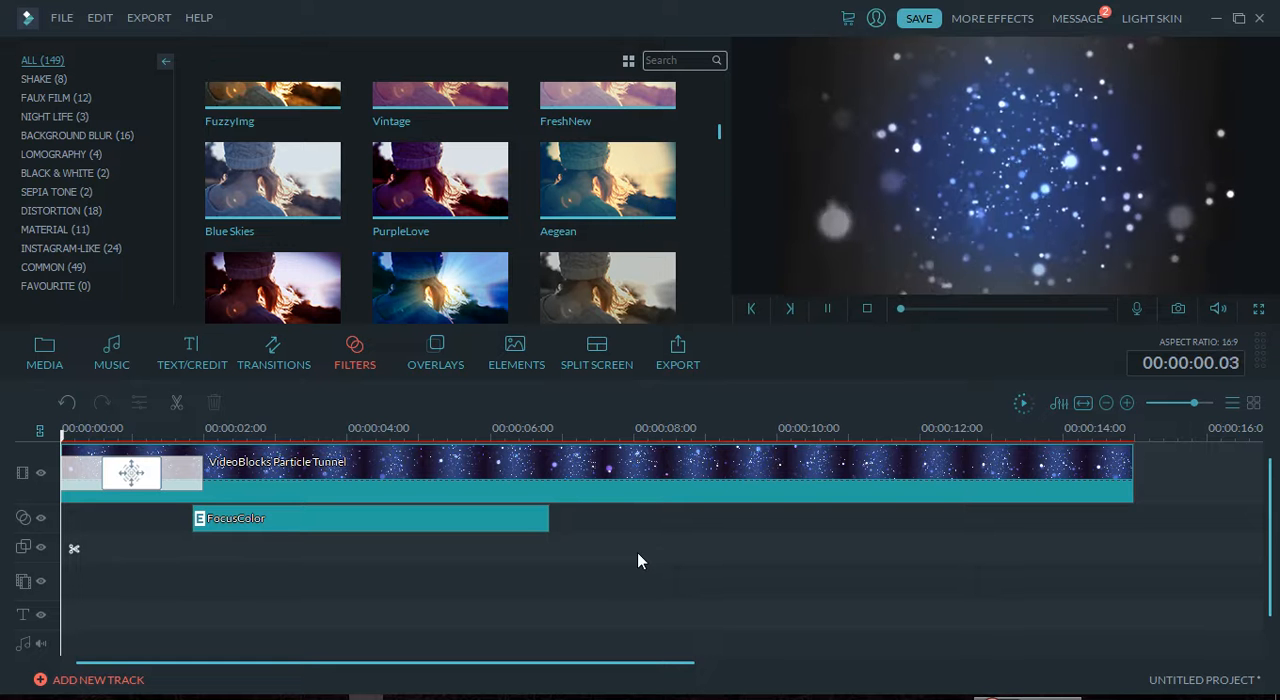
Step: Add two more FocusColor filters end to end after the first one, covering the rest of the clip
{"action": "left_click_drag", "start_coordinate": [642, 296], "coordinate": [554, 519]}
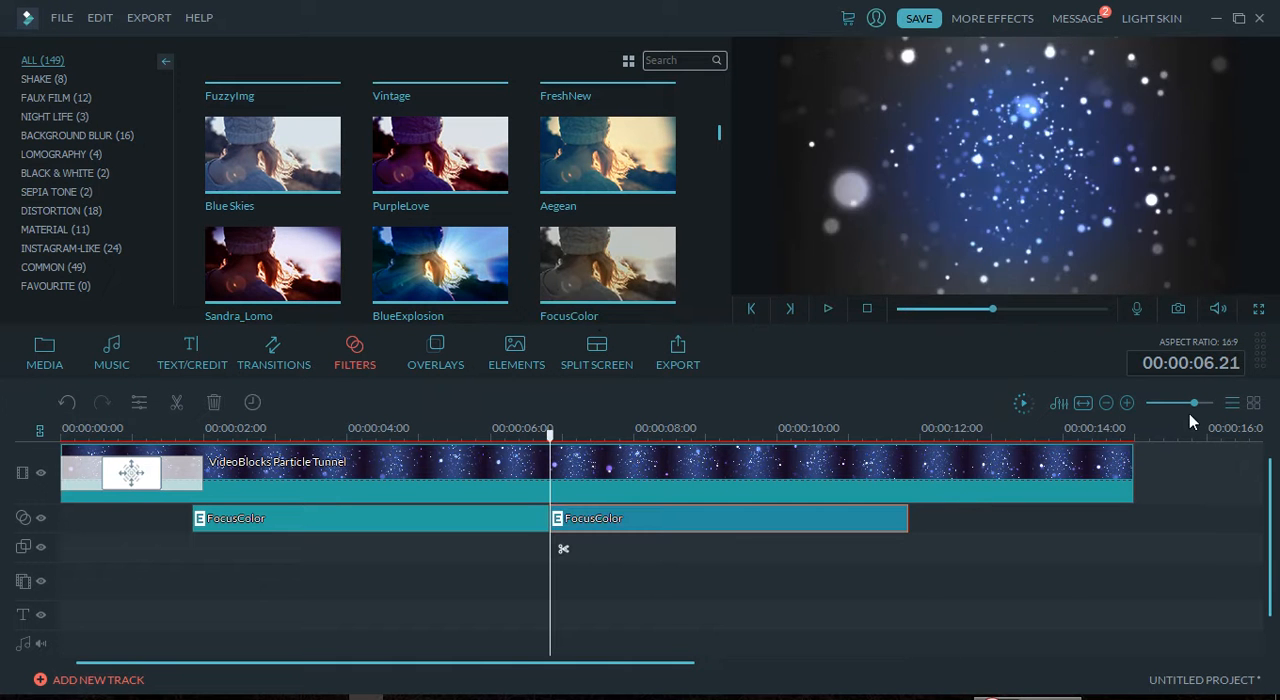
{"action": "left_click_drag", "start_coordinate": [1191, 404], "coordinate": [1193, 404]}
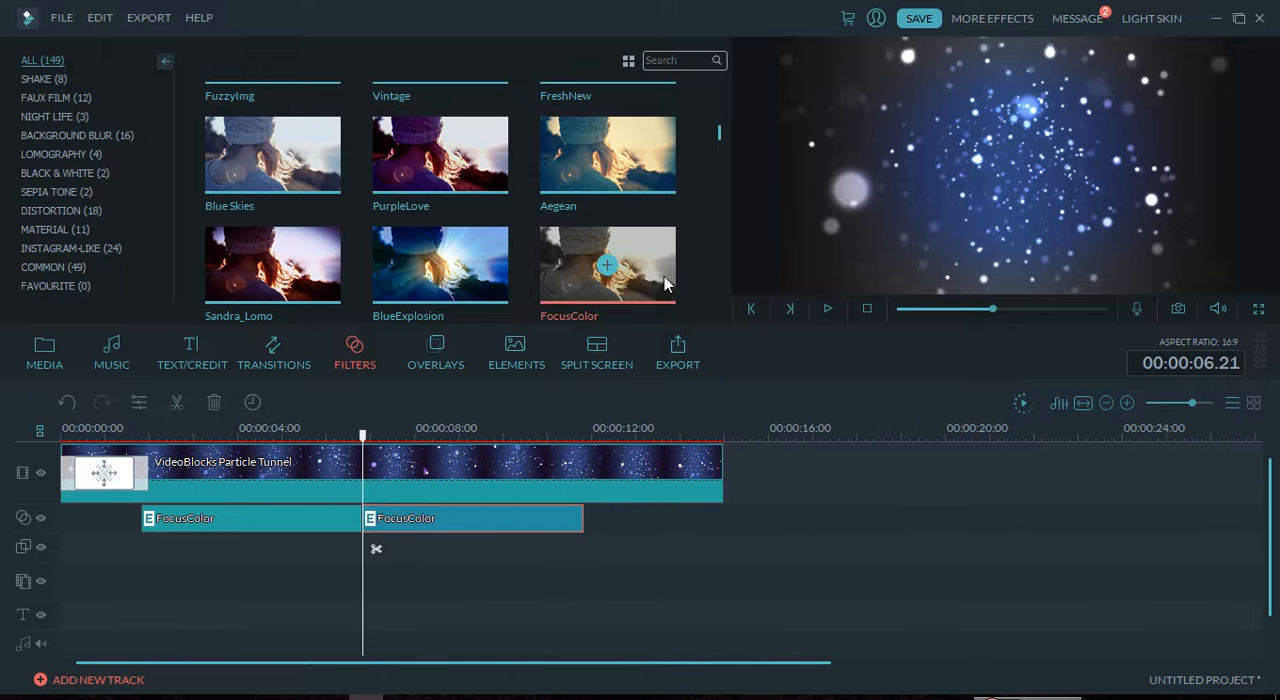
{"action": "left_click_drag", "start_coordinate": [654, 267], "coordinate": [594, 514]}
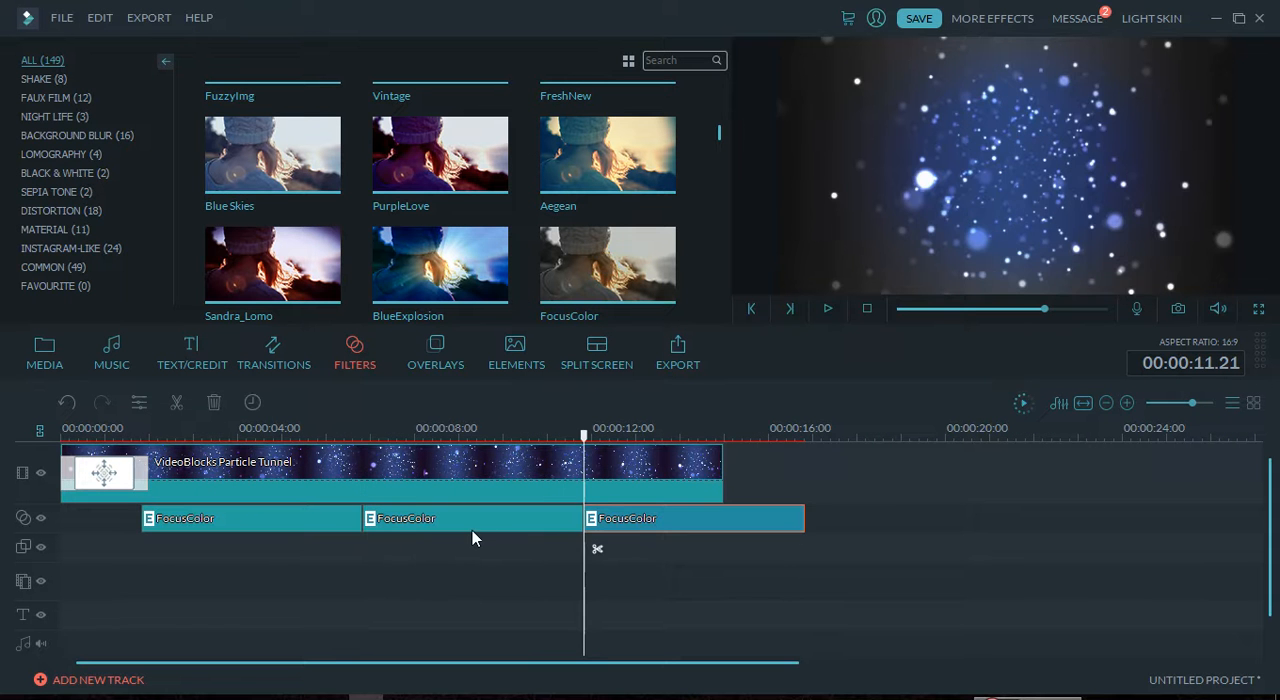
Step: Play the video from the beginning to preview the three consecutive filters, and pause at about 00:00:09.23
{"action": "left_click_drag", "start_coordinate": [586, 437], "coordinate": [0, 485]}
{"action": "left_click", "coordinate": [826, 310]}
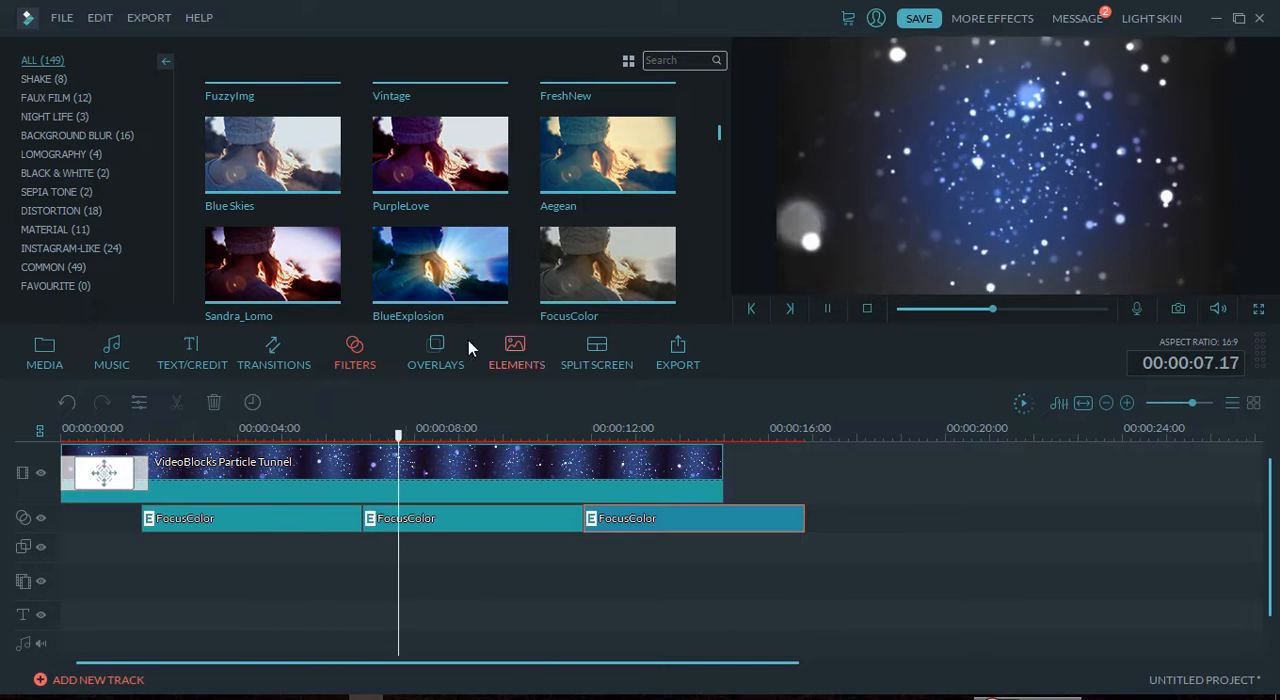
{"action": "key", "text": "space"}
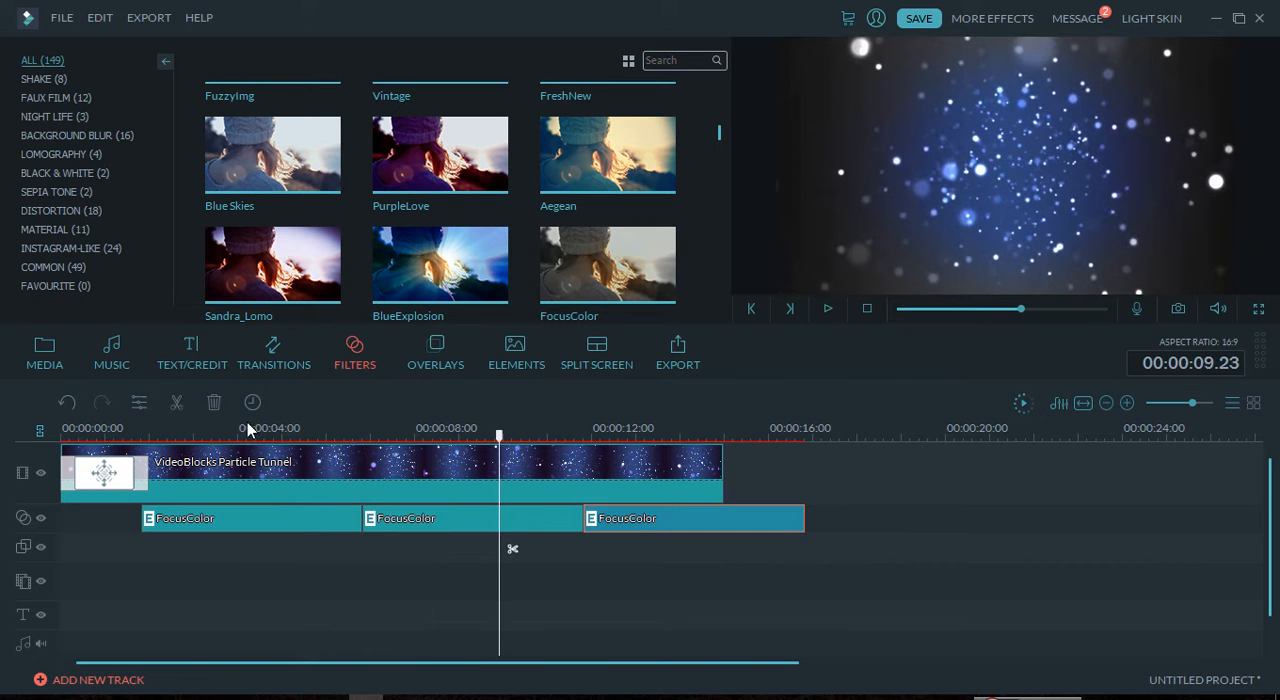
Step: Try to add the downloadable Opener 8 title to the project
{"action": "left_click", "coordinate": [205, 355]}
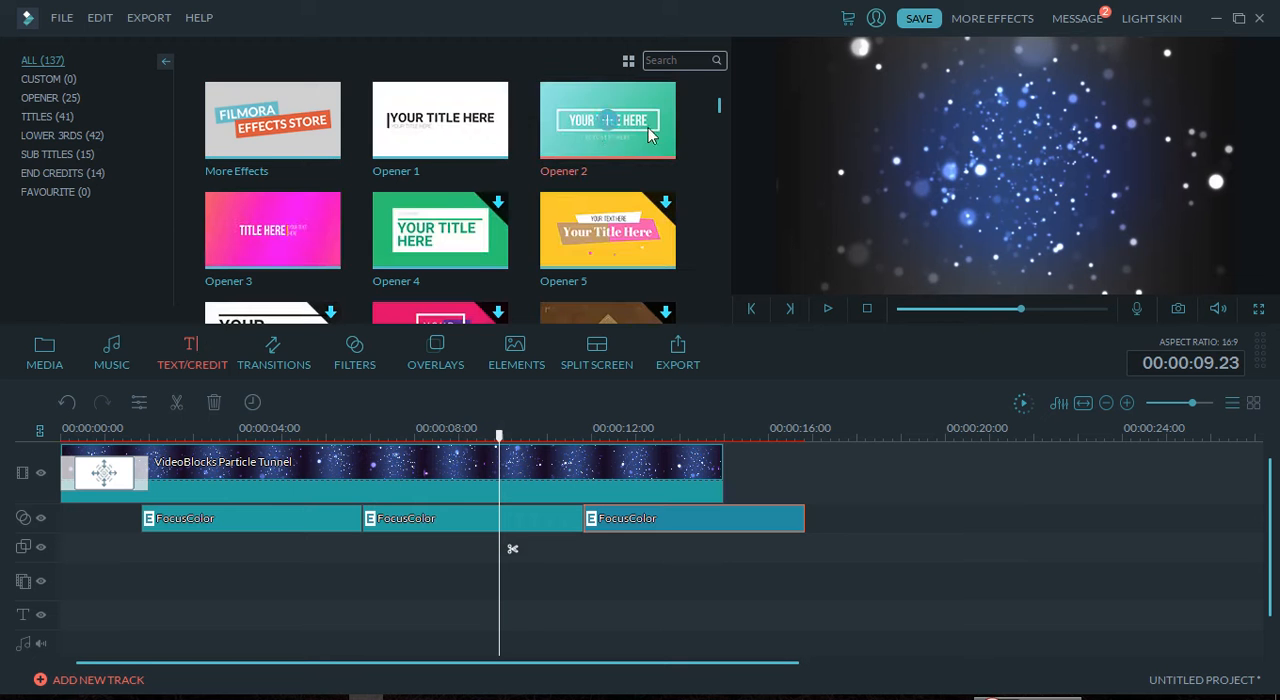
{"action": "mouse_move", "coordinate": [720, 105]}
{"action": "left_mouse_down"}
{"action": "mouse_move", "coordinate": [719, 122]}
{"action": "mouse_move", "coordinate": [724, 103]}
{"action": "left_mouse_up"}
{"action": "scroll", "coordinate": [724, 103], "scroll_direction": "down", "scroll_amount": 2}
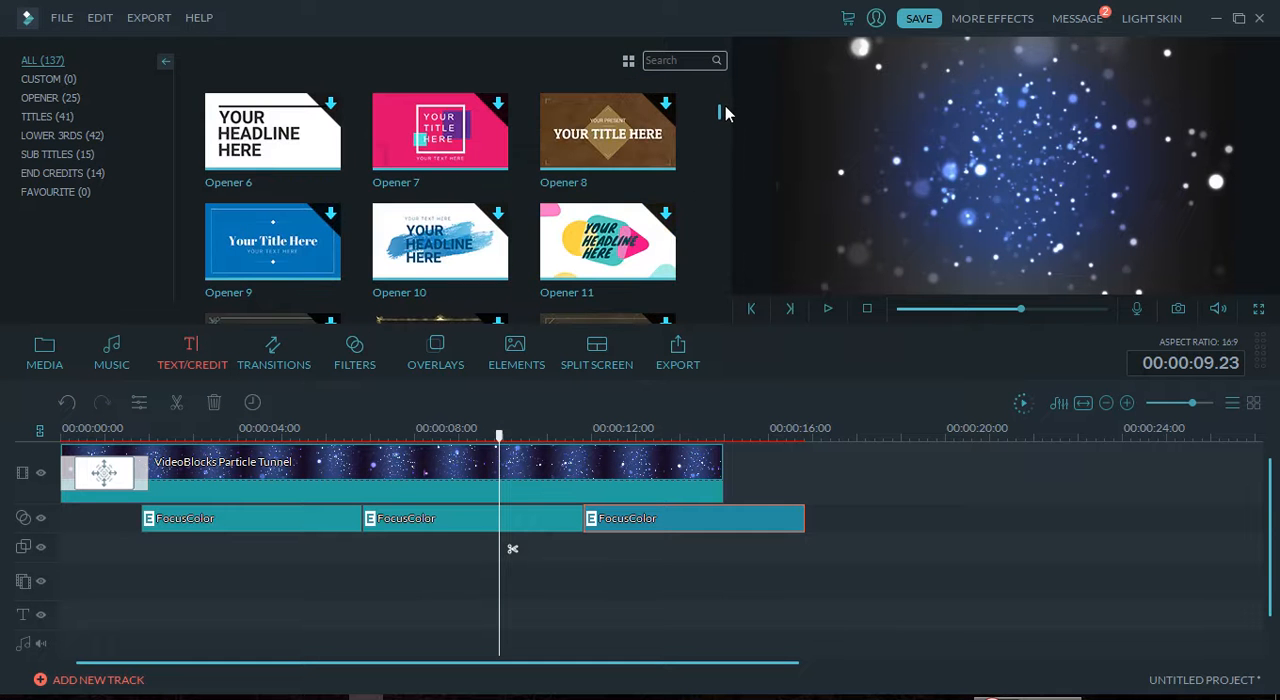
{"action": "left_click", "coordinate": [616, 137]}
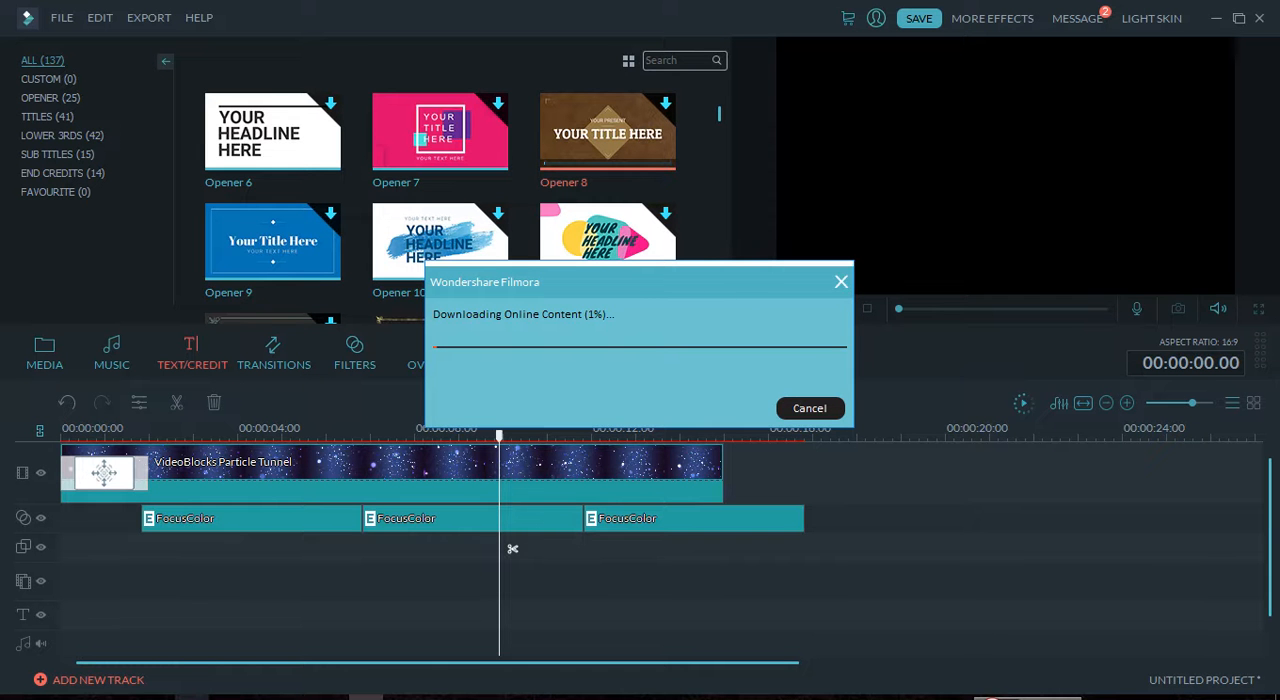
Step: Switch to the Notepad note and add the line "you have to download so i simply split or skip video.." at its end
{"action": "left_click", "coordinate": [262, 698]}
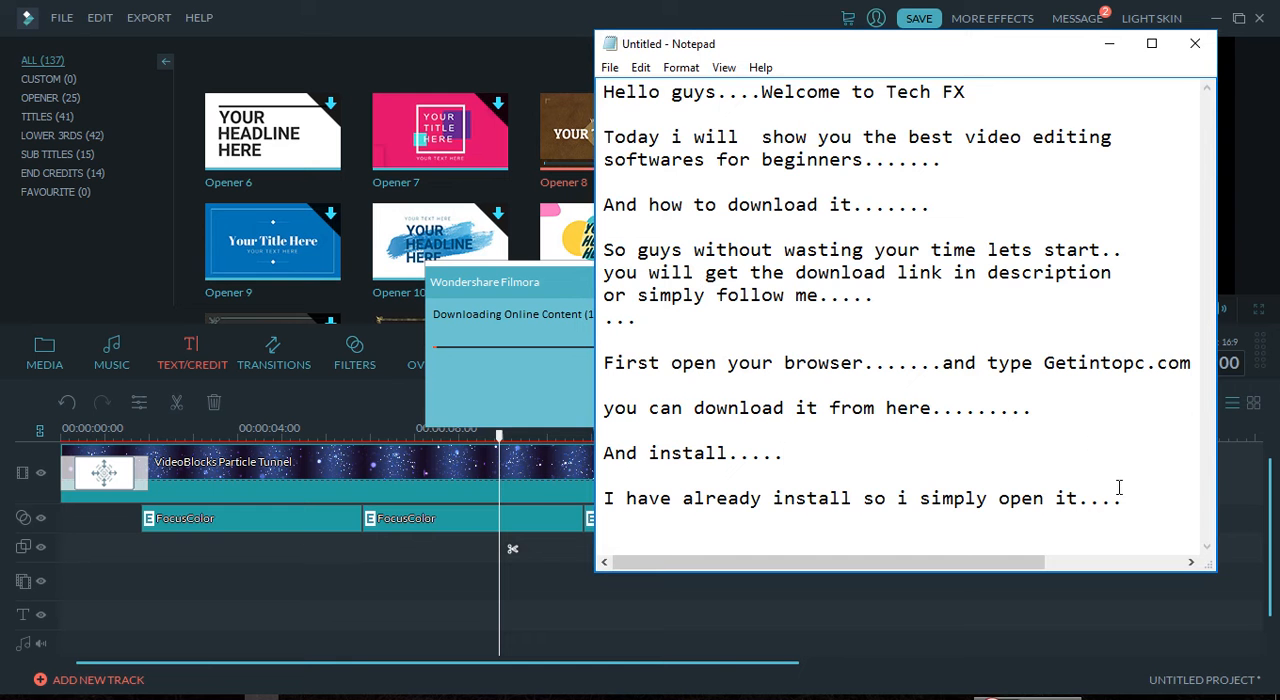
{"action": "key", "text": "Return"}
{"action": "key", "text": "Return"}
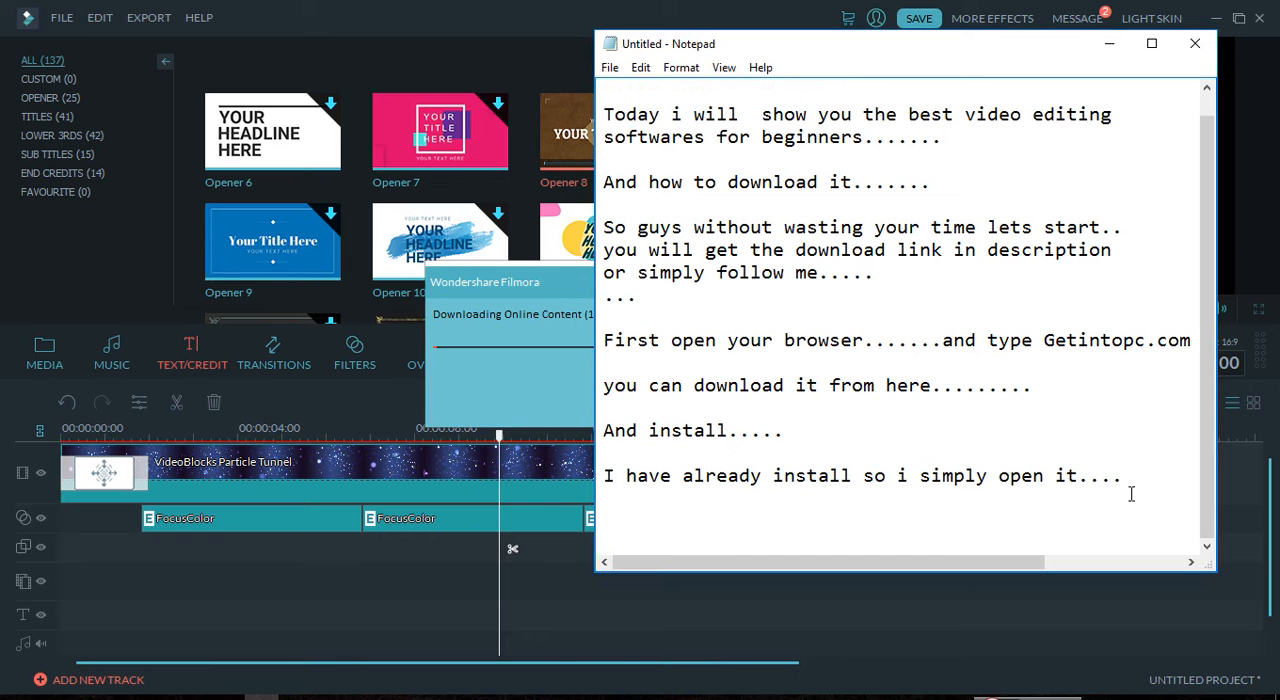
{"action": "type", "text": "you have to d"}
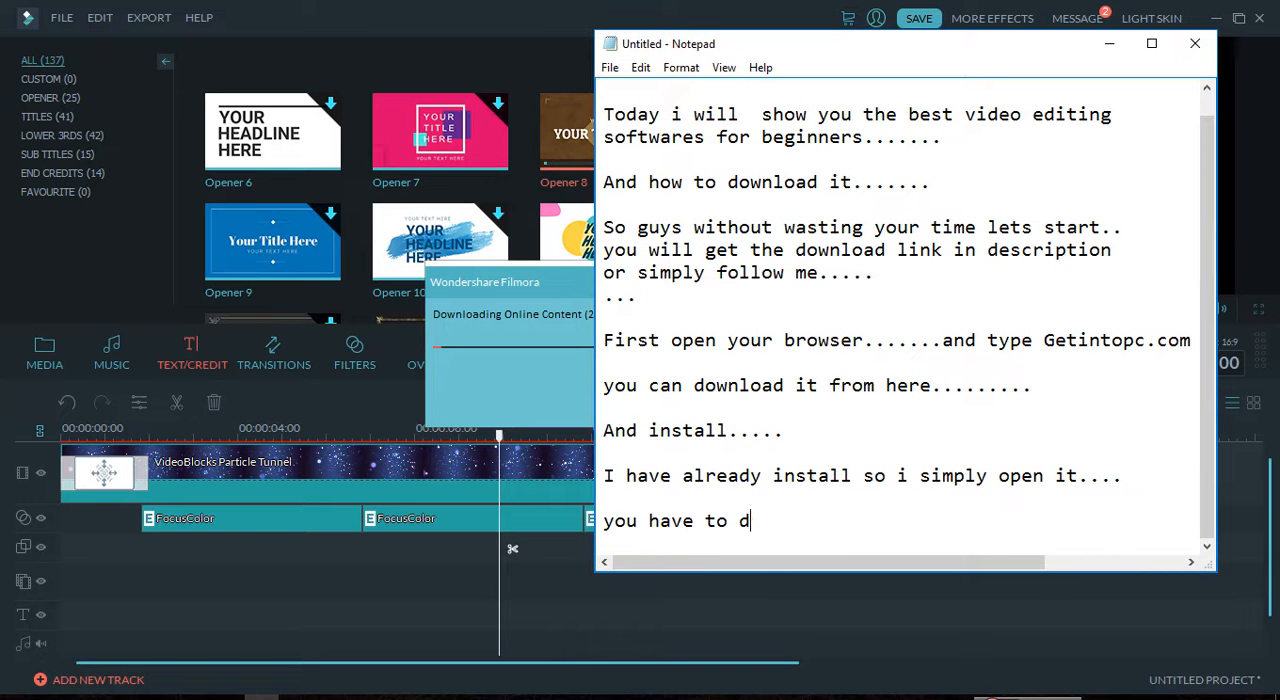
{"action": "type", "text": "ownload so"}
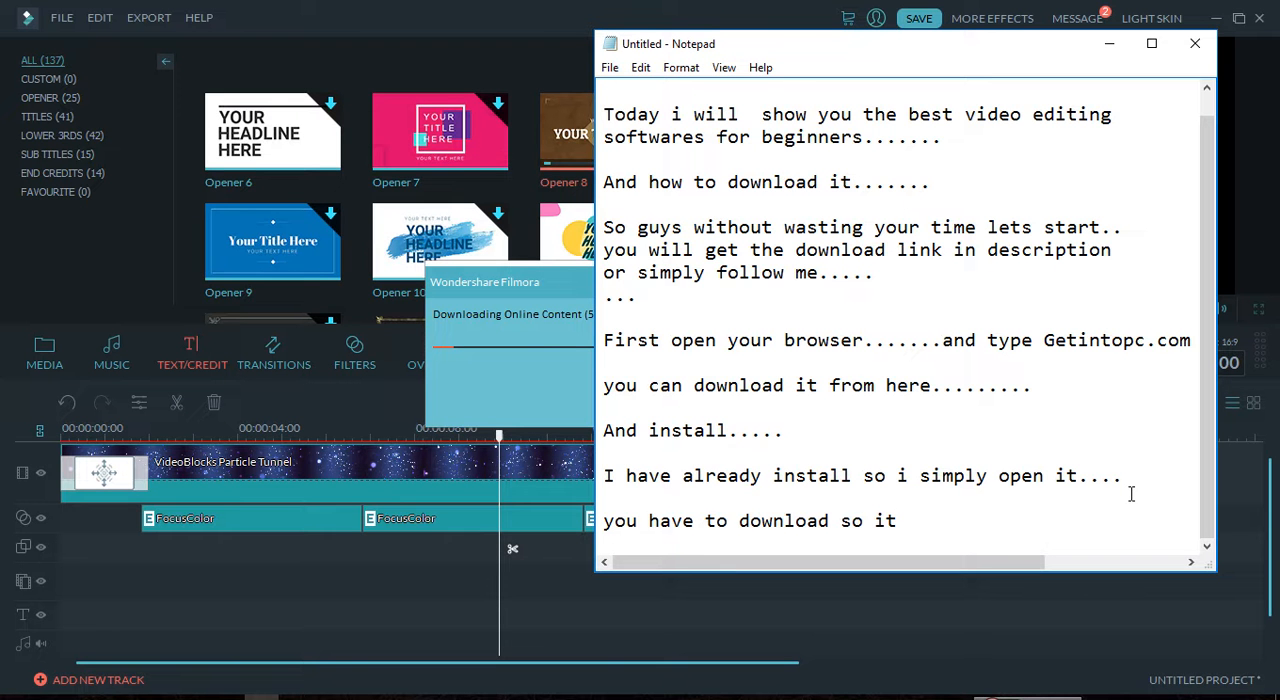
{"action": "type", "text": "i simply spli"}
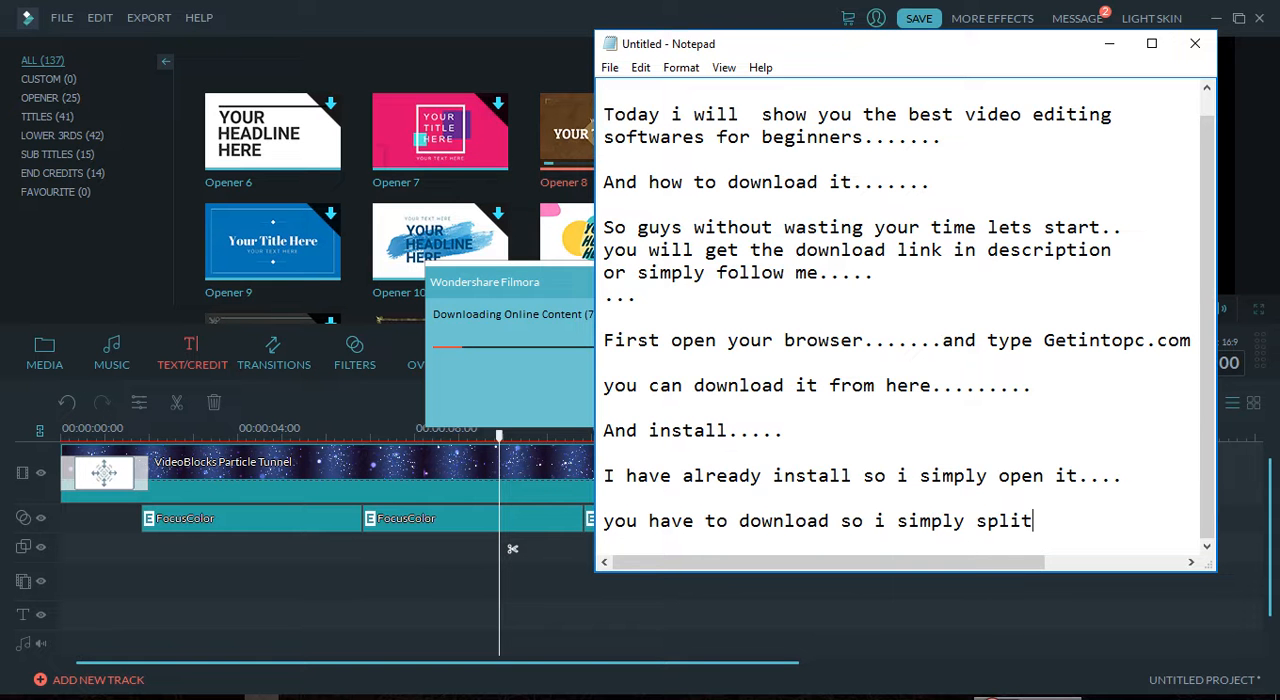
{"action": "key", "text": "BackSpace"}
{"action": "key", "text": "BackSpace"}
{"action": "type", "text": "it or skip video....."}
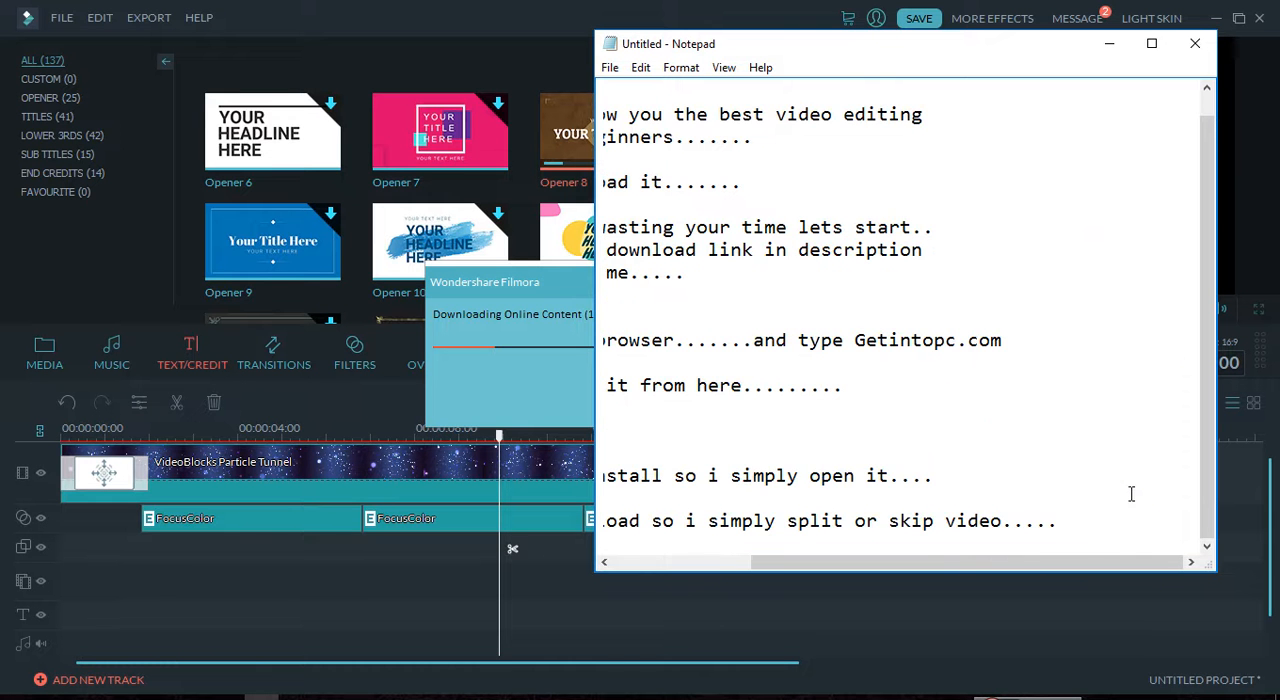
{"action": "key", "text": "Return"}
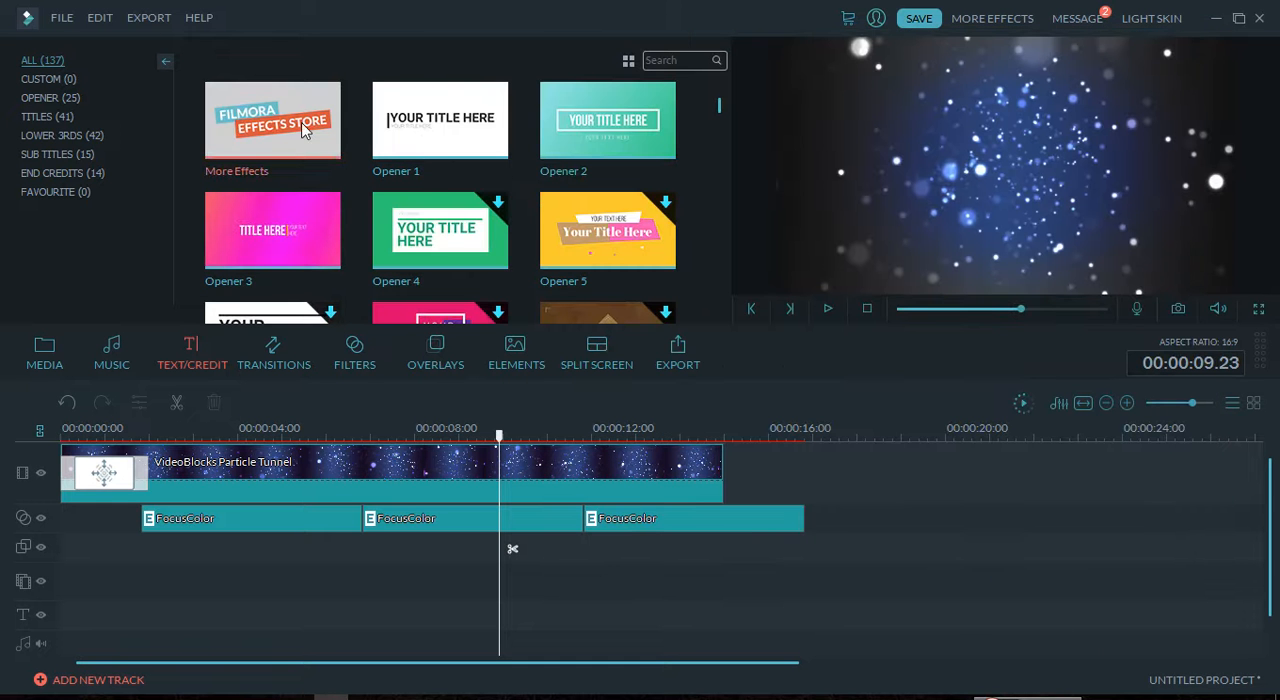
Step: Place the Opener 1 title on the video track before the VideoBlocks Particle Tunnel clip and preview its animation
{"action": "left_click", "coordinate": [313, 130]}
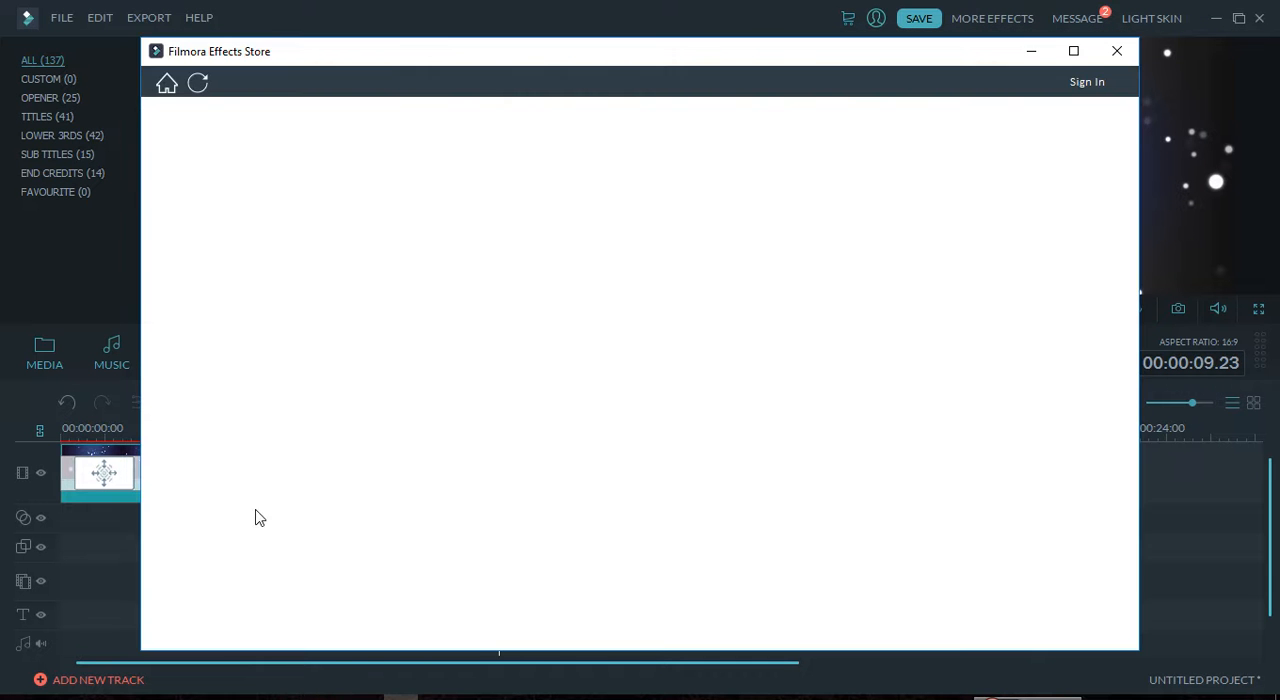
{"action": "left_click", "coordinate": [1117, 50]}
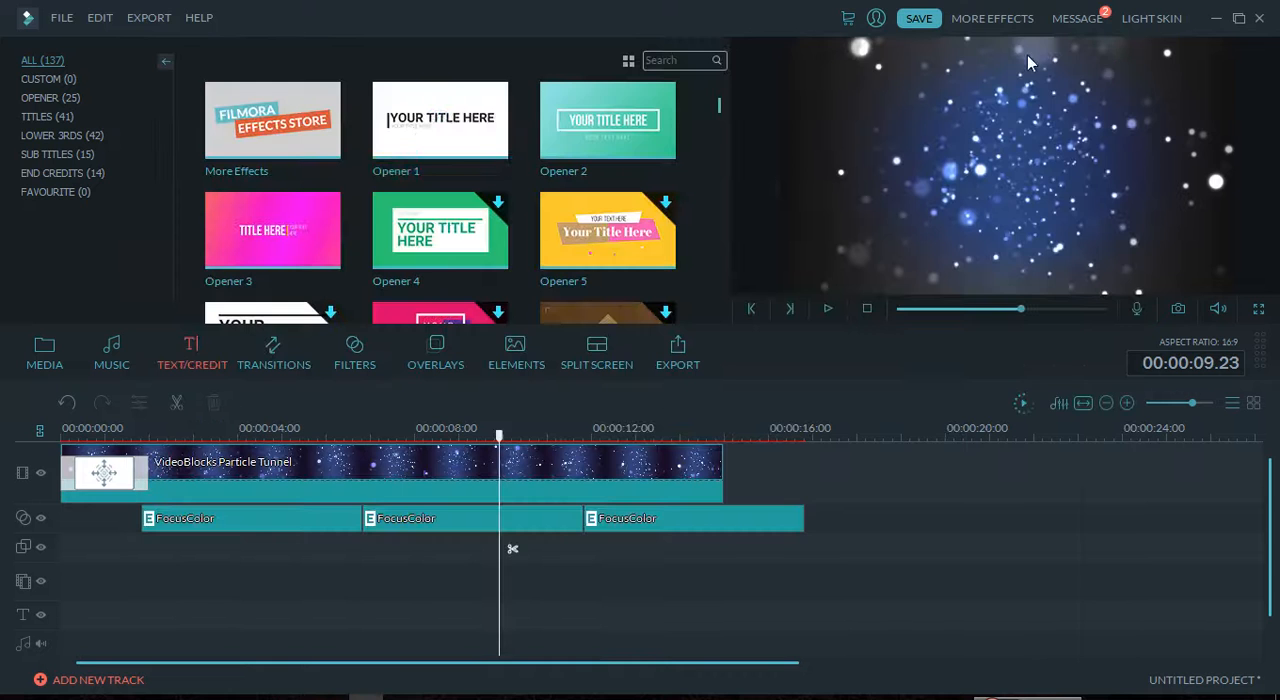
{"action": "left_click", "coordinate": [462, 142]}
{"action": "left_click_drag", "start_coordinate": [383, 483], "coordinate": [72, 471]}
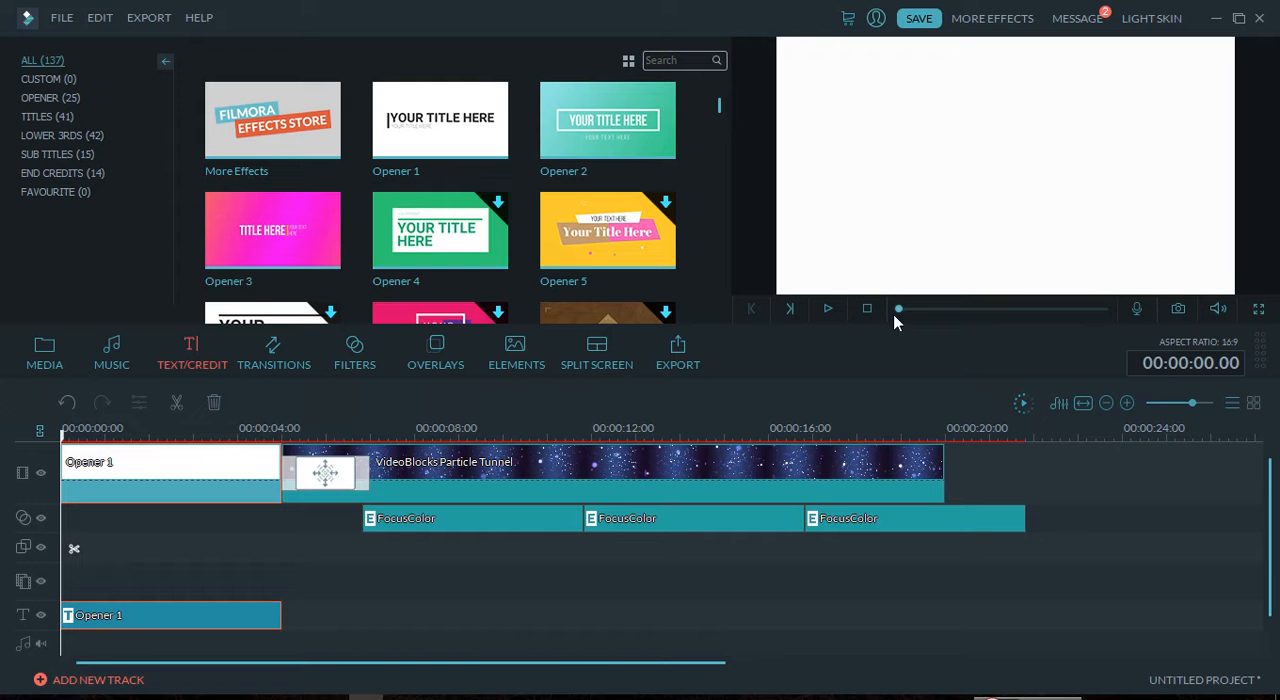
{"action": "left_click", "coordinate": [830, 311]}
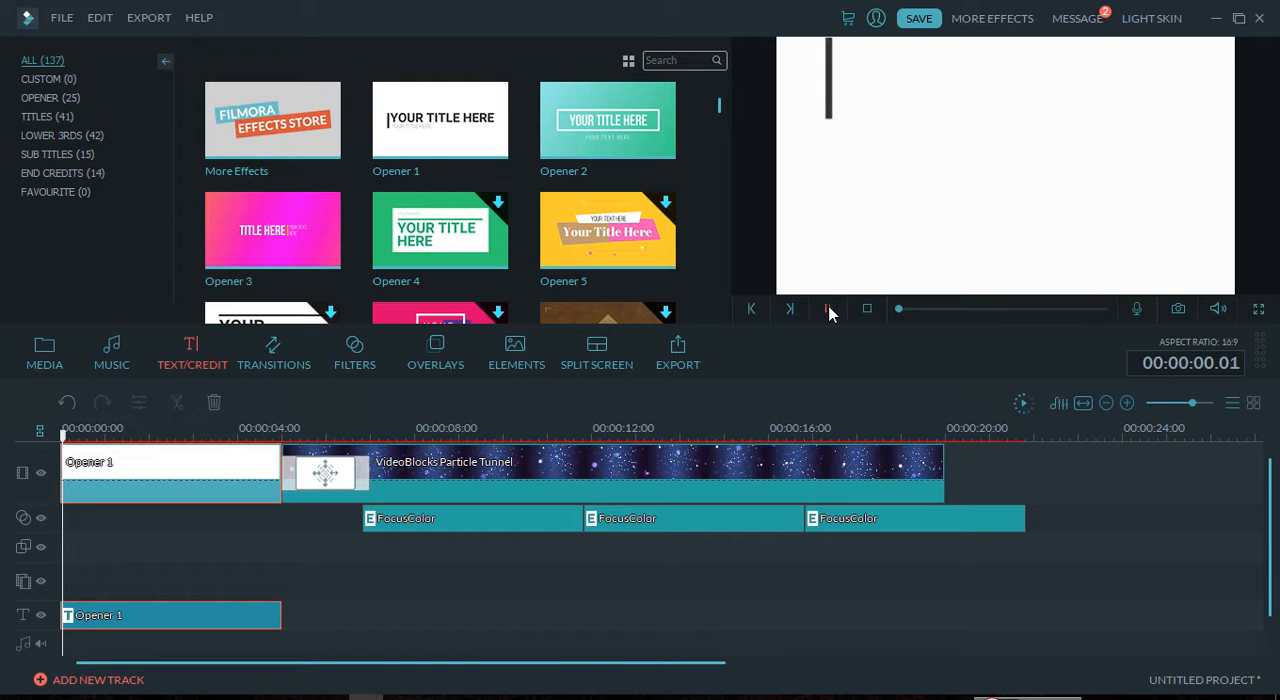
{"action": "left_click", "coordinate": [830, 311]}
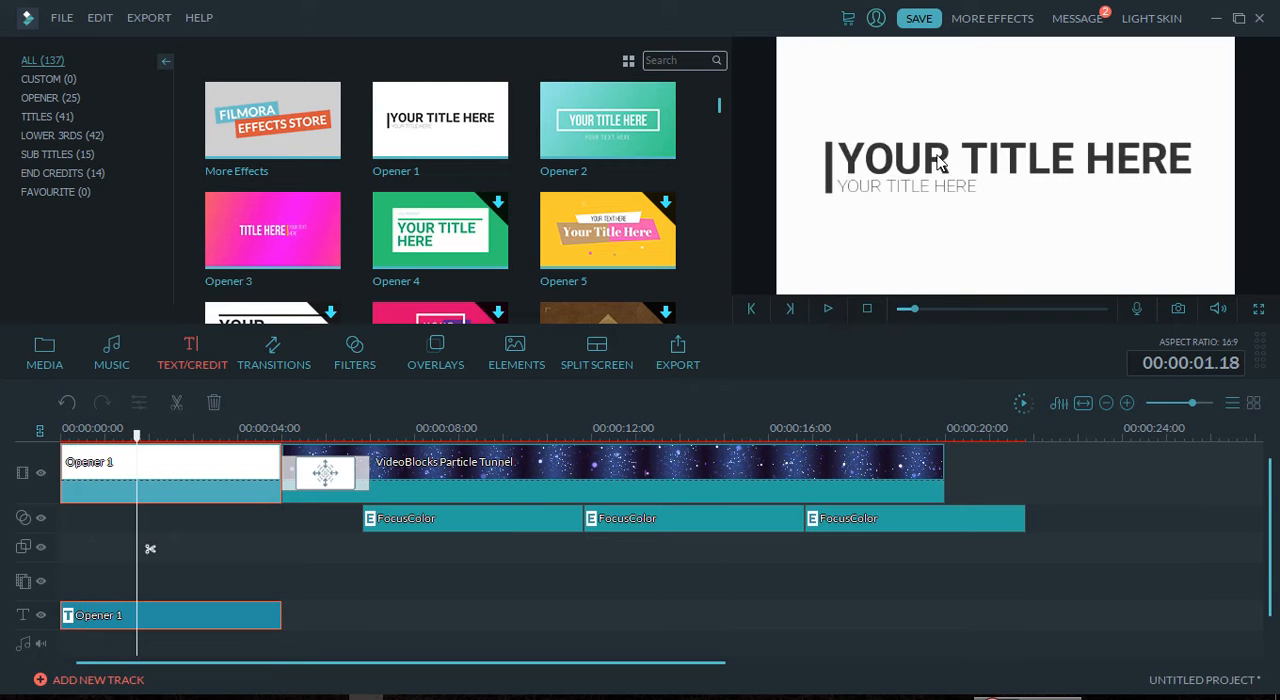
Step: Return the playhead to the start of the timeline and open the Opener 1 title for text editing
{"action": "left_click_drag", "start_coordinate": [137, 446], "coordinate": [68, 442]}
{"action": "left_click", "coordinate": [107, 460]}
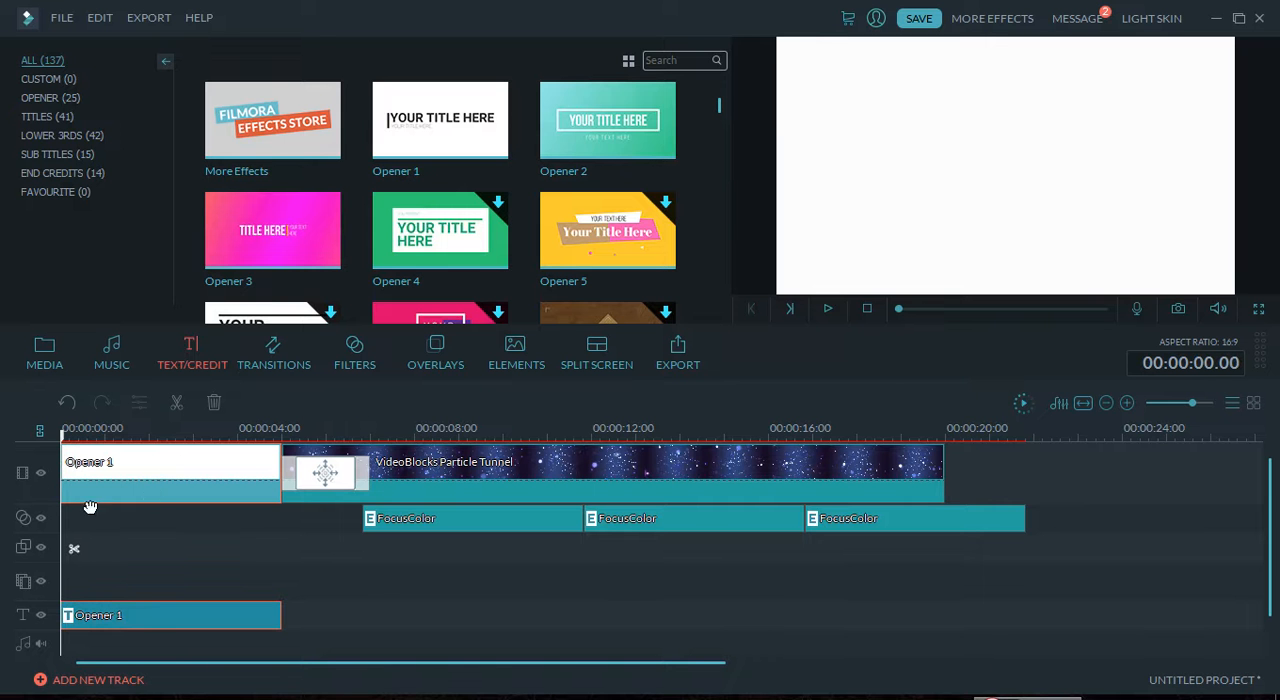
{"action": "left_click", "coordinate": [143, 620]}
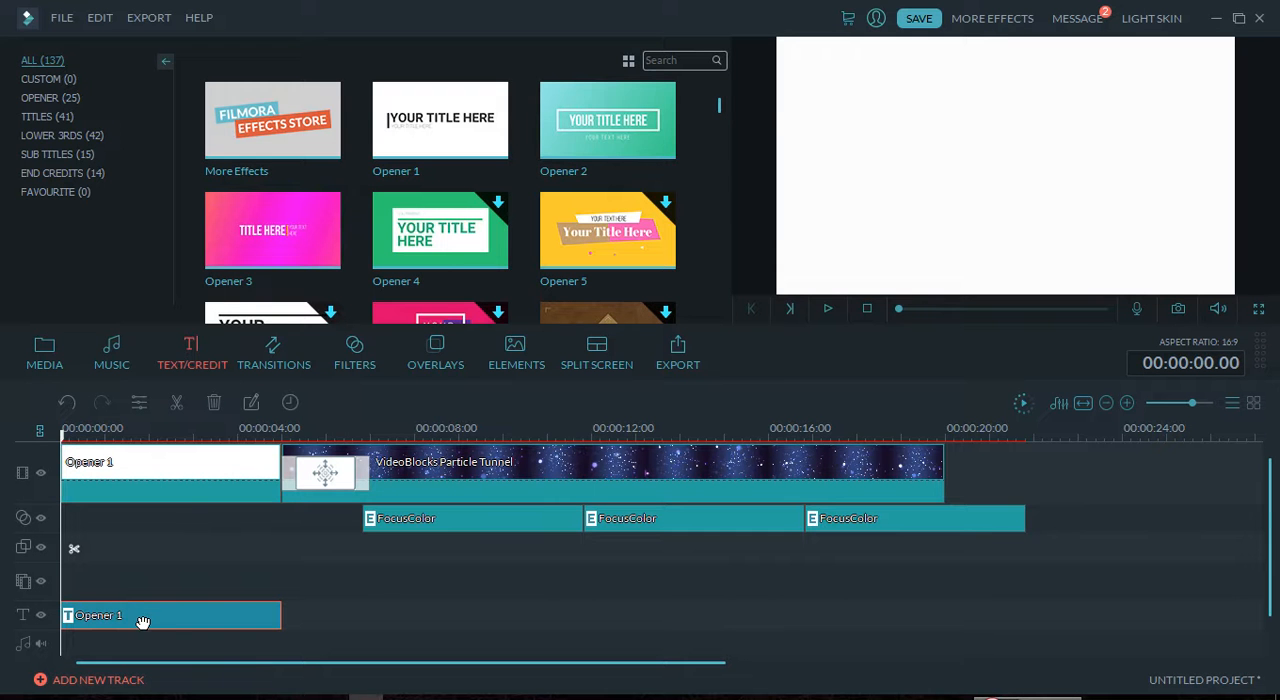
{"action": "double_click", "coordinate": [142, 620]}
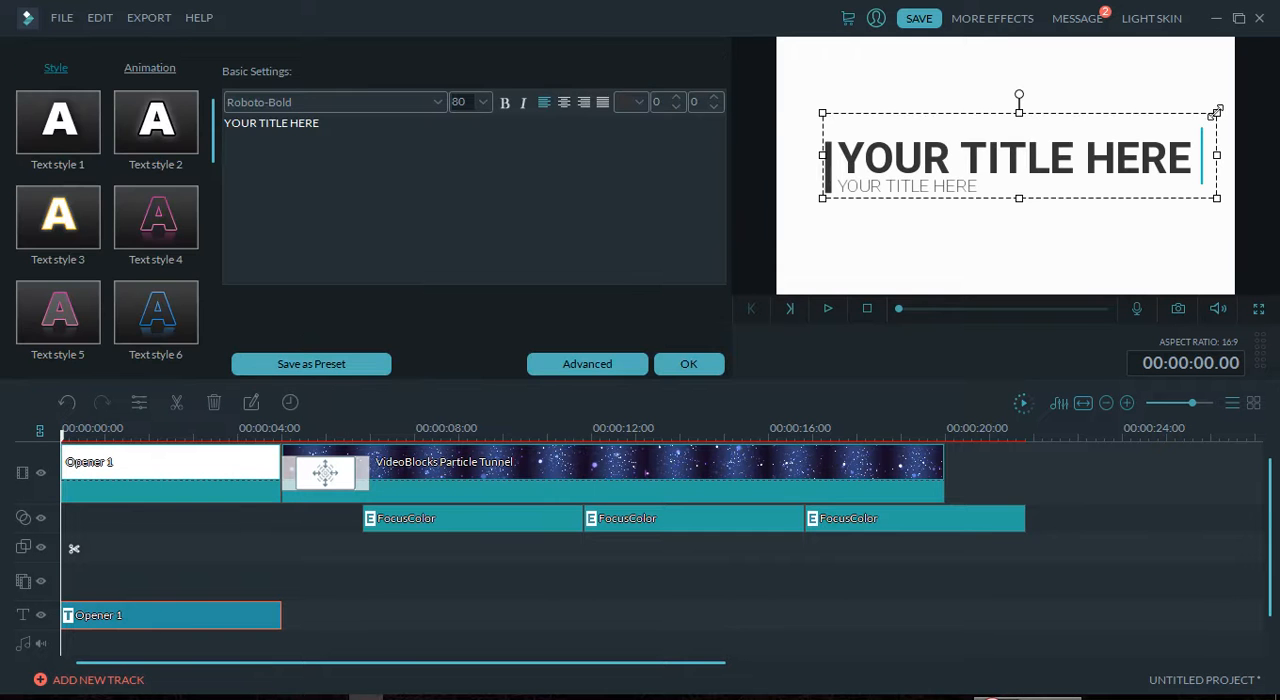
Step: Replace the large heading text of the Opener 1 title with "Tech FX"
{"action": "key", "text": "BackSpace"}
{"action": "key", "text": "BackSpace"}
{"action": "key", "text": "BackSpace"}
{"action": "key", "text": "BackSpace"}
{"action": "key", "text": "BackSpace"}
{"action": "key", "text": "BackSpace"}
{"action": "key", "text": "BackSpace"}
{"action": "key", "text": "BackSpace"}
{"action": "key", "text": "BackSpace"}
{"action": "key", "text": "BackSpace"}
{"action": "key", "text": "BackSpace"}
{"action": "key", "text": "BackSpace"}
{"action": "key", "text": "BackSpace"}
{"action": "key", "text": "BackSpace"}
{"action": "key", "text": "BackSpace"}
{"action": "key", "text": "BackSpace"}
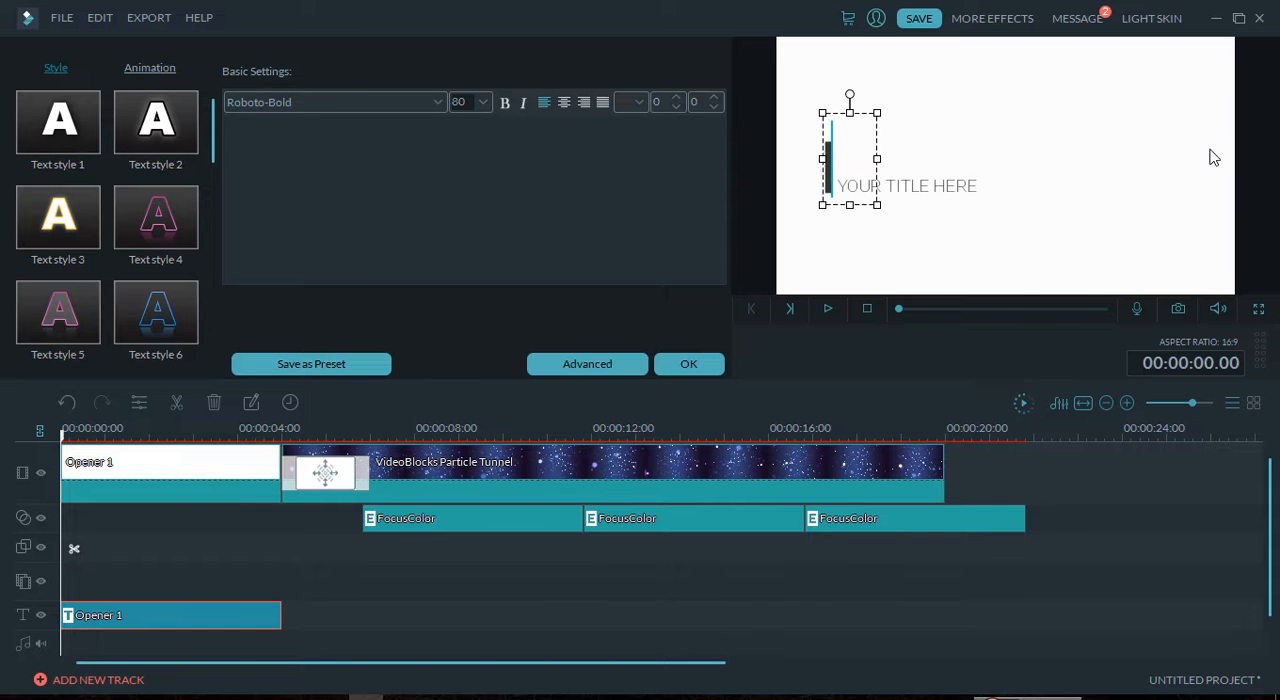
{"action": "type", "text": "Cre"}
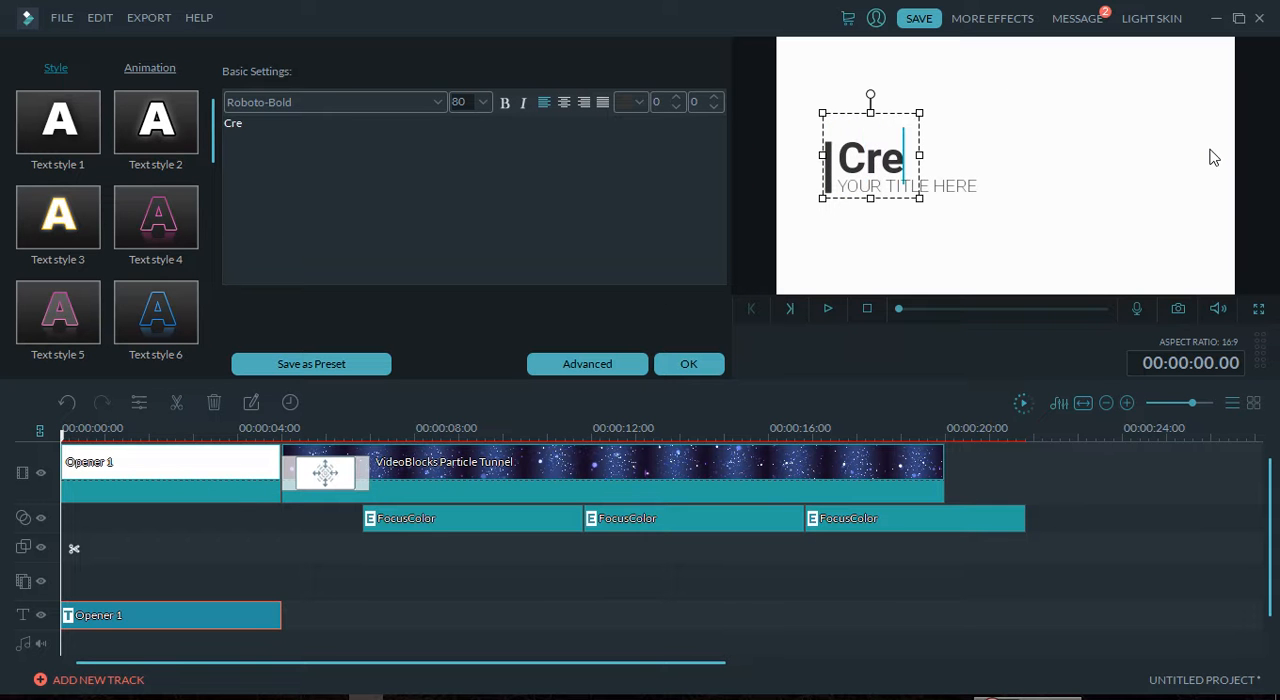
{"action": "key", "text": "BackSpace"}
{"action": "key", "text": "BackSpace"}
{"action": "key", "text": "BackSpace"}
{"action": "type", "text": "Tech FX"}
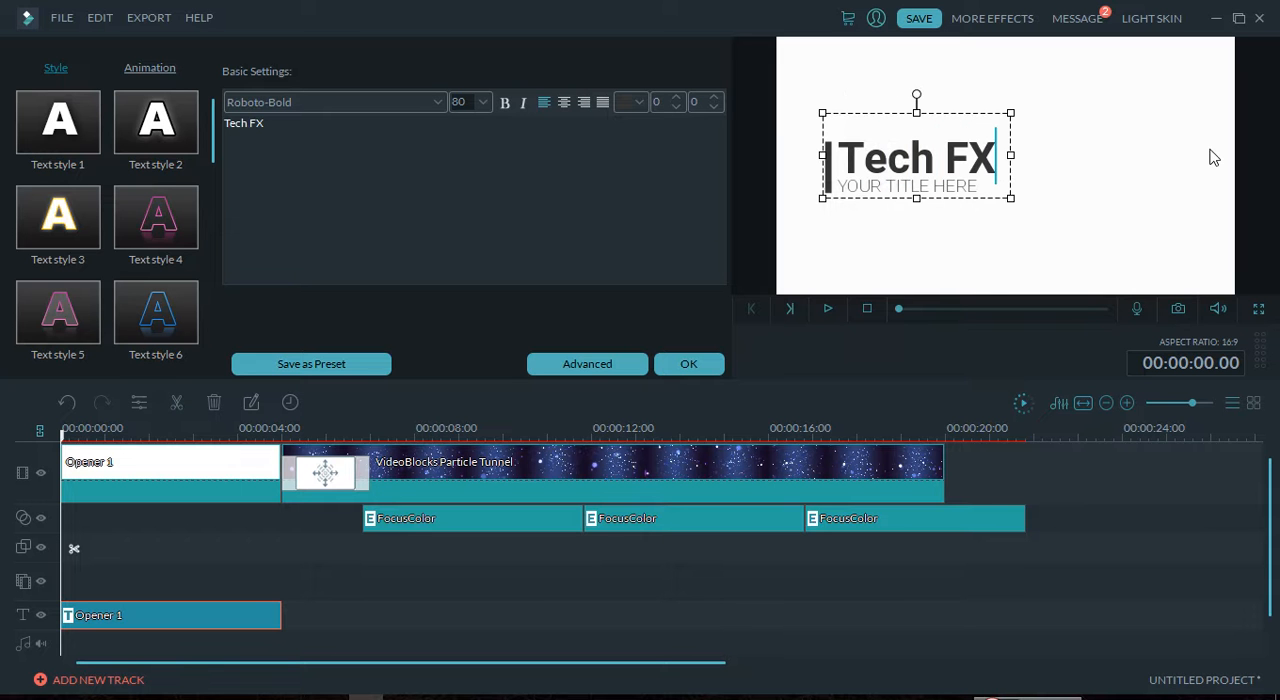
{"action": "key", "text": "Return"}
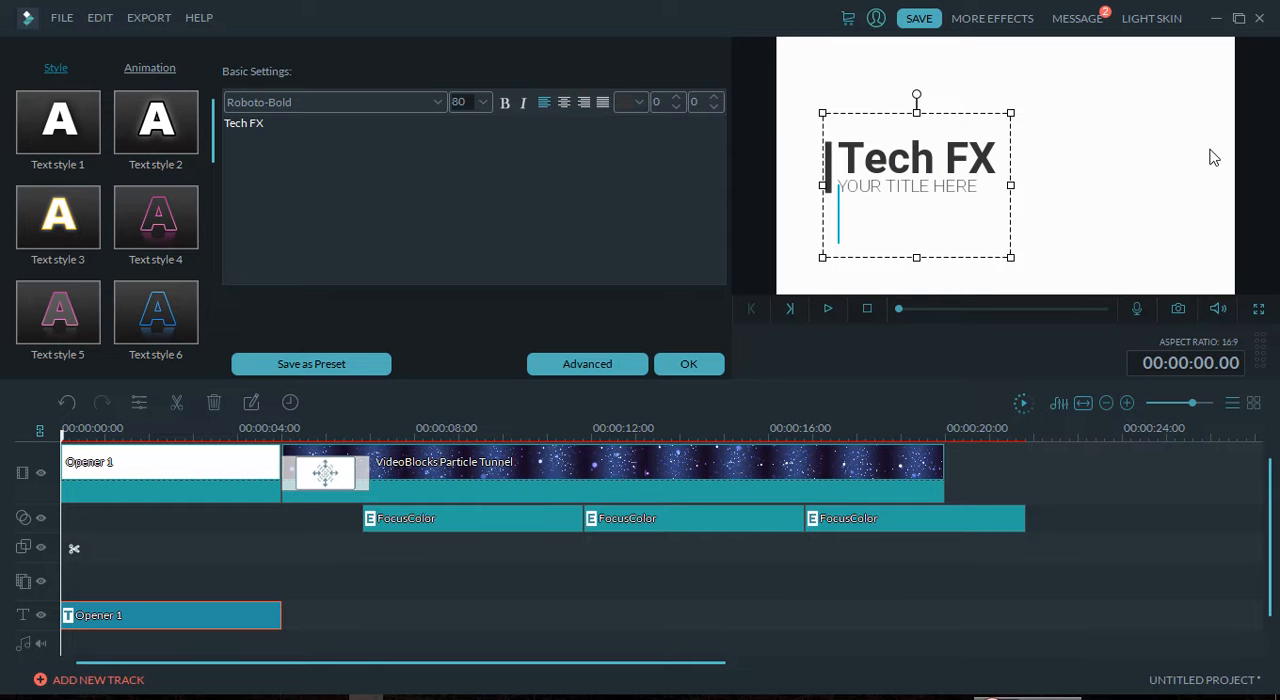
{"action": "key", "text": "BackSpace"}
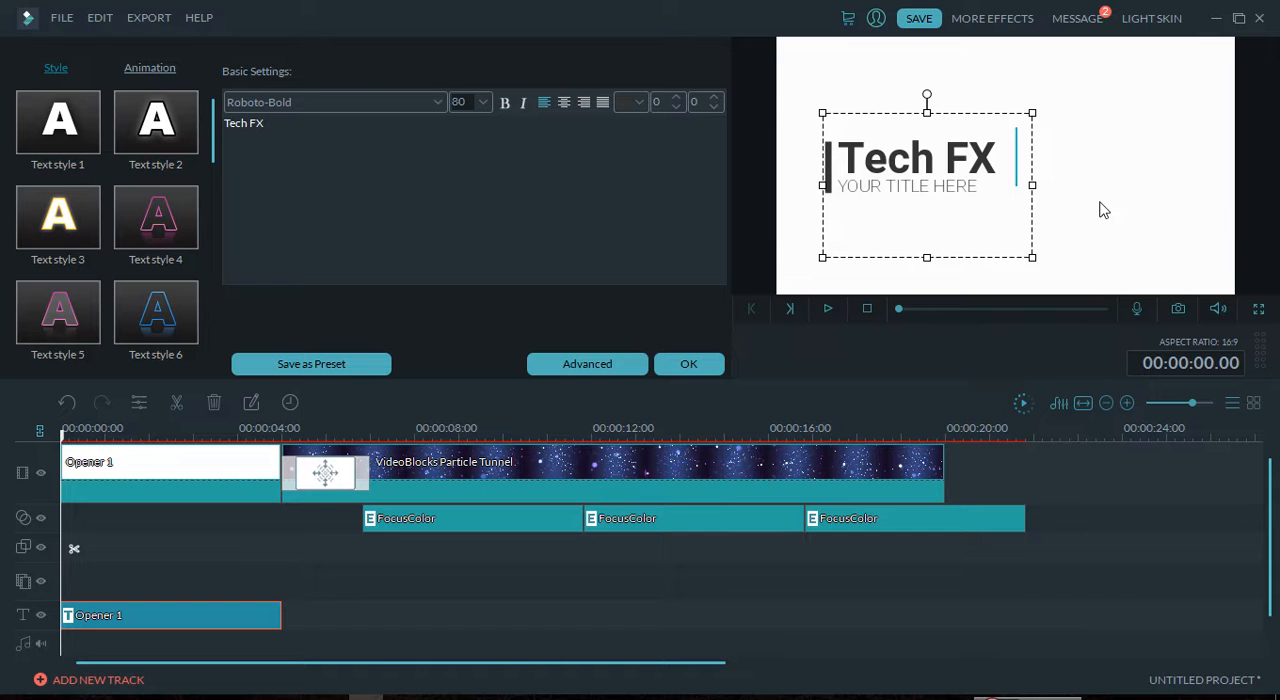
Step: Replace the small subtitle beneath the heading with "Like share and subscribe" followed by a row of dots
{"action": "left_click", "coordinate": [985, 191]}
{"action": "key", "text": "BackSpace"}
{"action": "key", "text": "BackSpace"}
{"action": "key", "text": "BackSpace"}
{"action": "key", "text": "BackSpace"}
{"action": "key", "text": "BackSpace"}
{"action": "key", "text": "BackSpace"}
{"action": "key", "text": "BackSpace"}
{"action": "key", "text": "BackSpace"}
{"action": "key", "text": "BackSpace"}
{"action": "key", "text": "BackSpace"}
{"action": "key", "text": "BackSpace"}
{"action": "key", "text": "BackSpace"}
{"action": "key", "text": "BackSpace"}
{"action": "key", "text": "BackSpace"}
{"action": "key", "text": "BackSpace"}
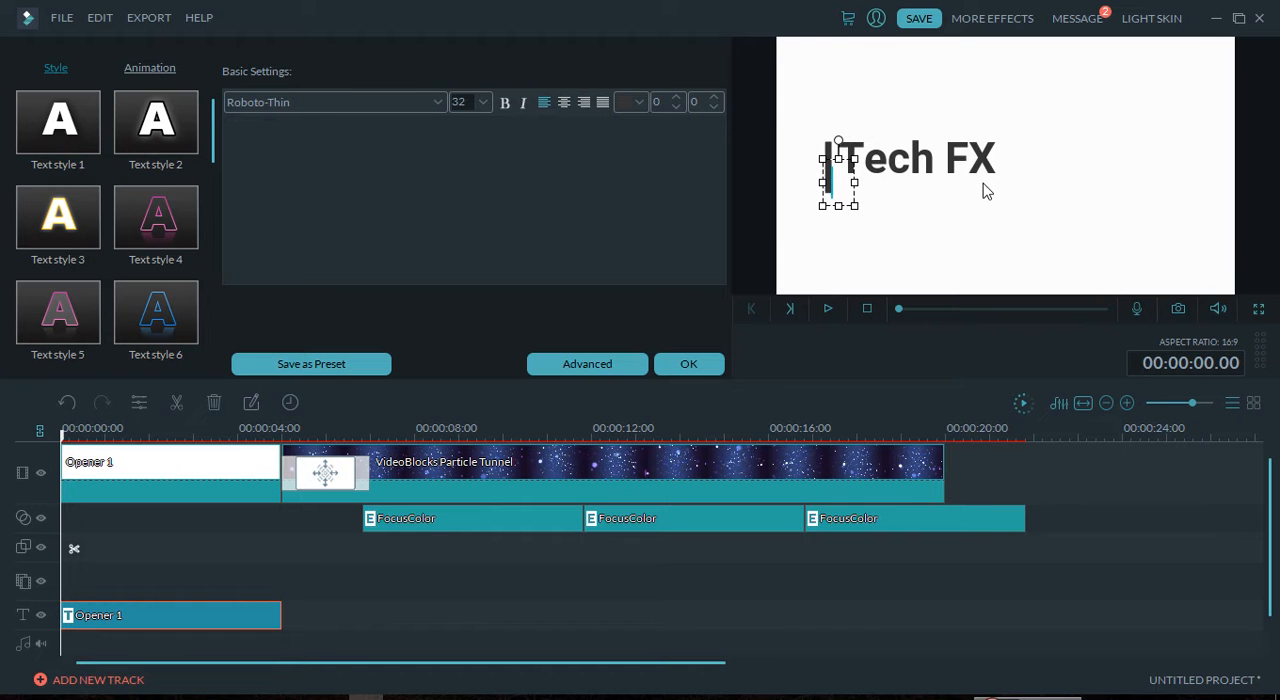
{"action": "type", "text": "Li"}
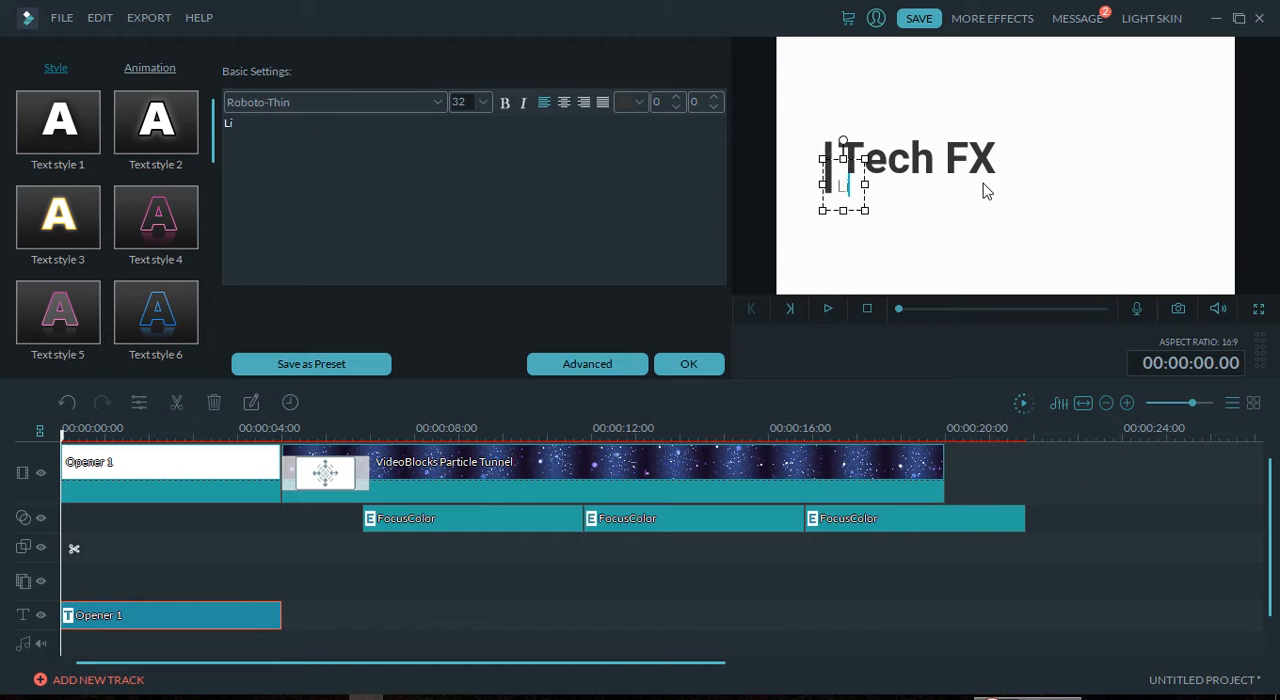
{"action": "type", "text": "ke share"}
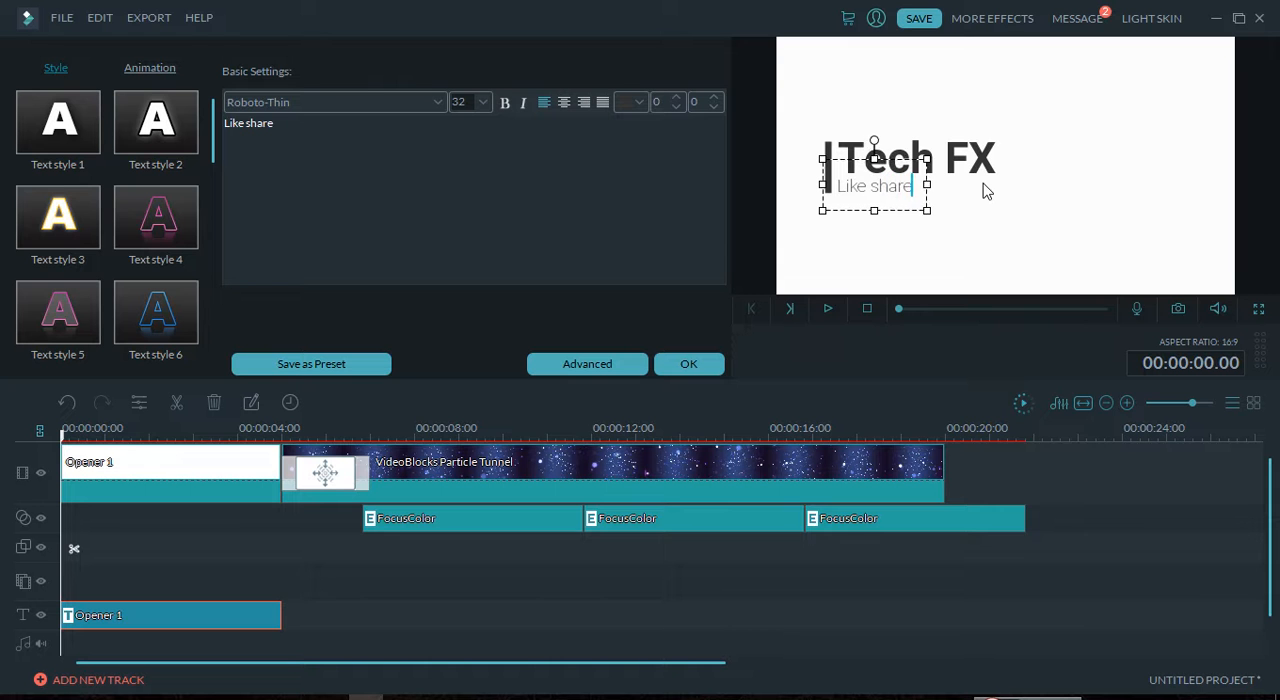
{"action": "type", "text": " and subscribe........"}
{"action": "left_click", "coordinate": [1108, 105]}
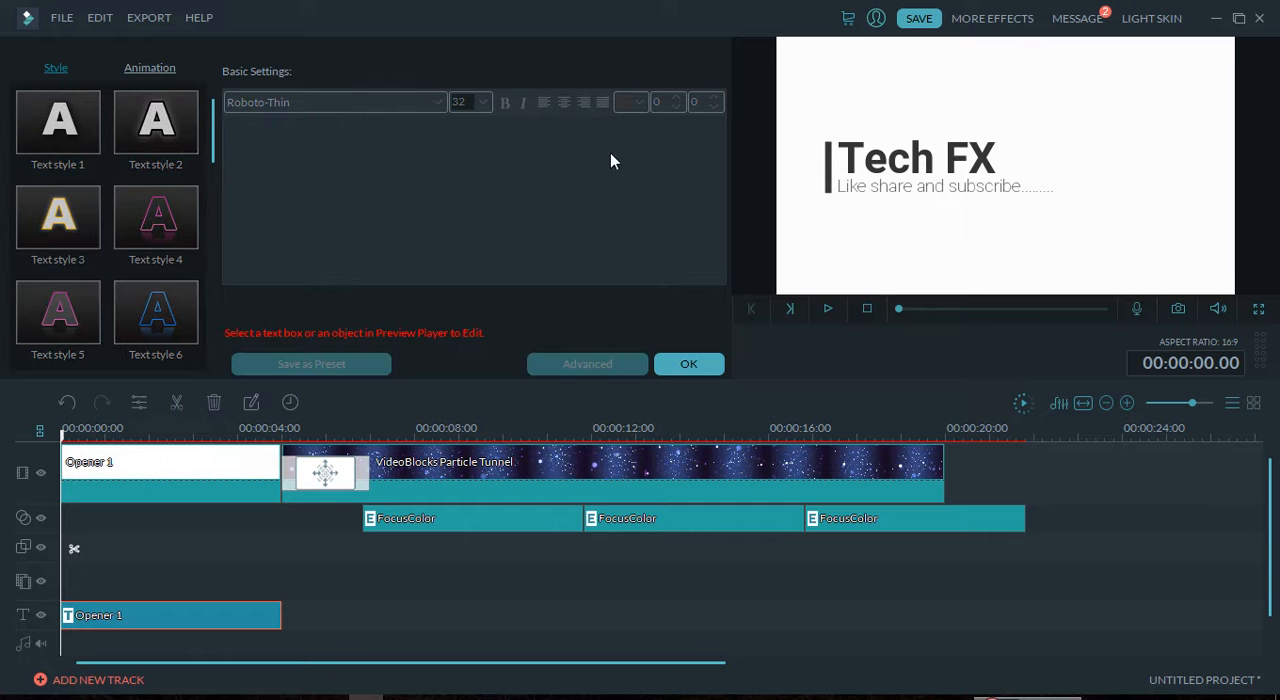
Step: Play the project with the edited title, replay it from the start in full screen, and exit full screen
{"action": "left_click", "coordinate": [828, 311]}
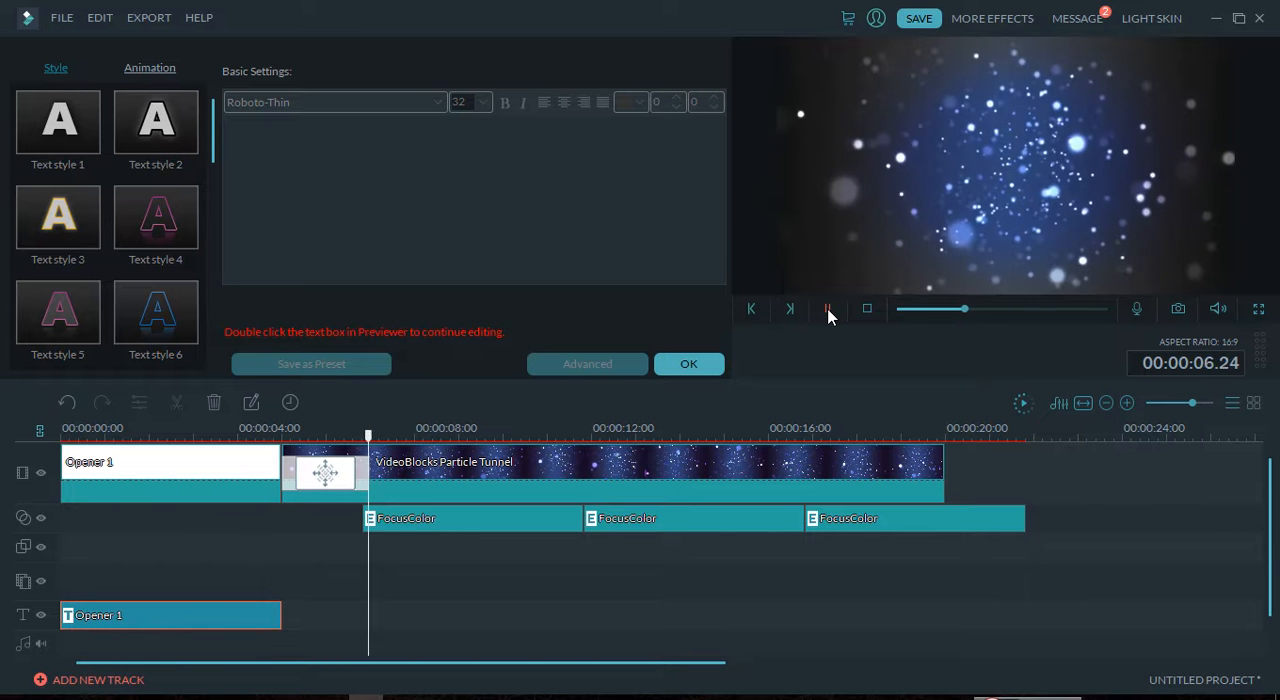
{"action": "left_click", "coordinate": [1259, 309]}
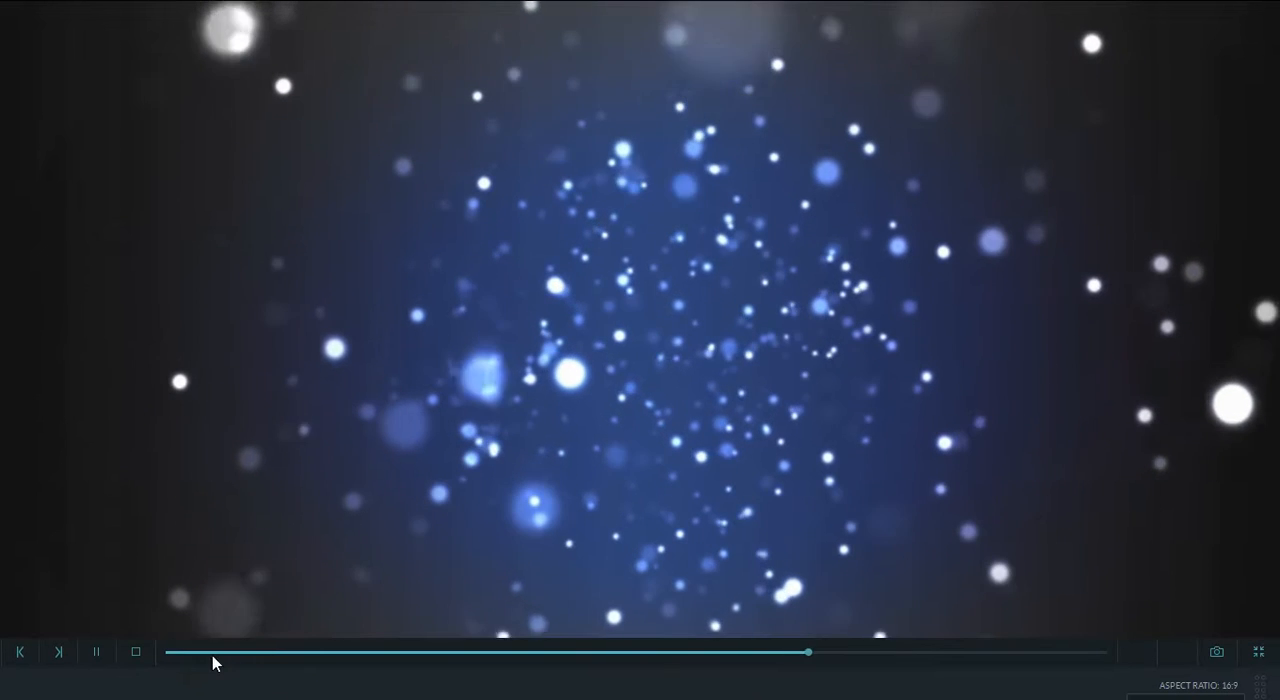
{"action": "left_click", "coordinate": [169, 654]}
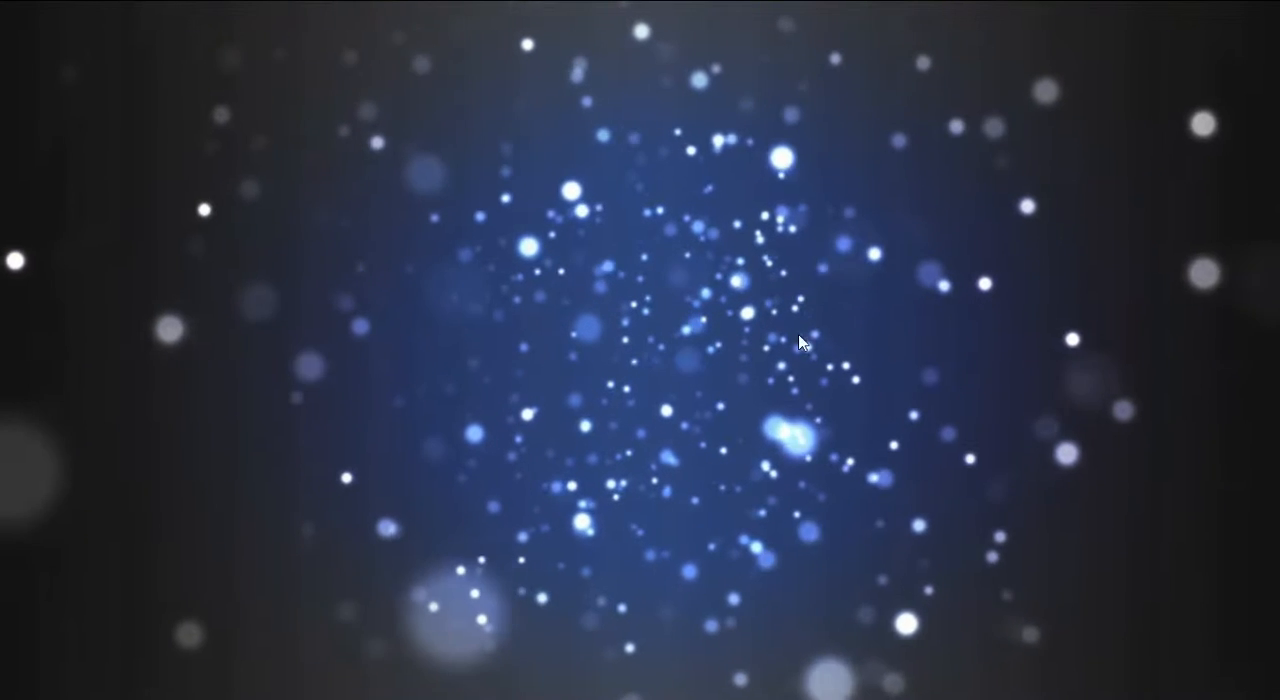
{"action": "left_click", "coordinate": [1263, 661]}
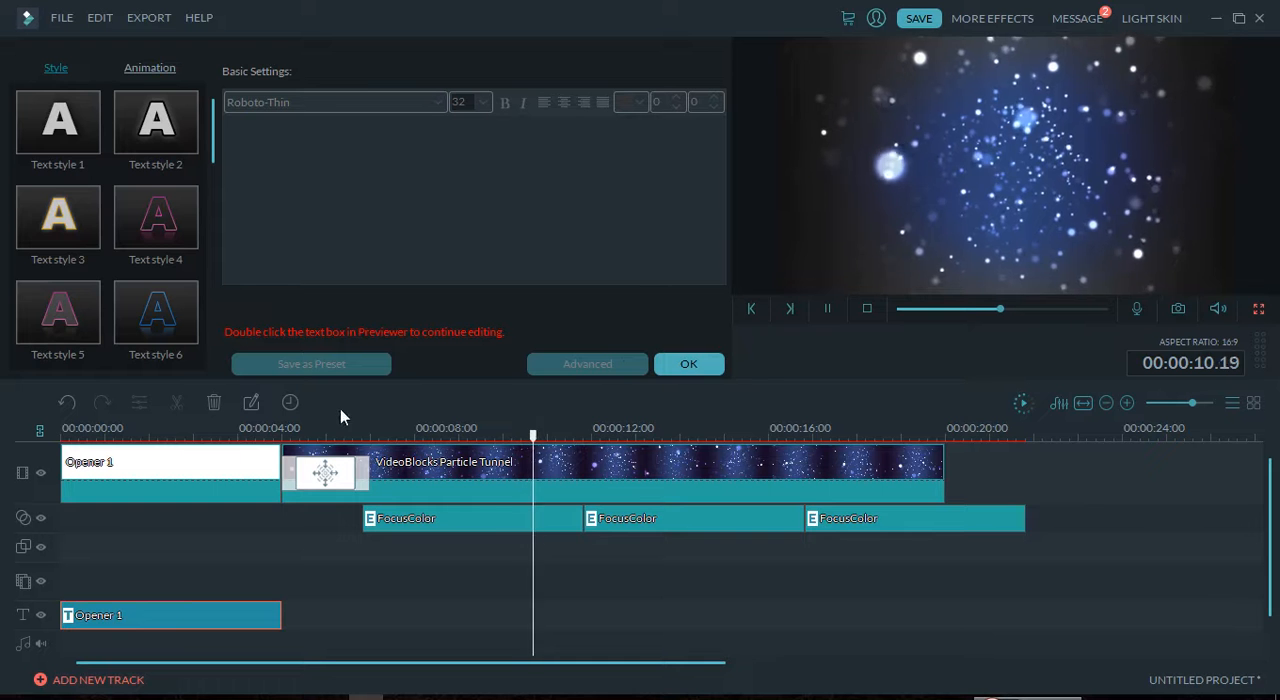
Step: Accept the title edits and play the opener from the beginning, pausing at about 00:00:02.08
{"action": "left_click", "coordinate": [677, 362]}
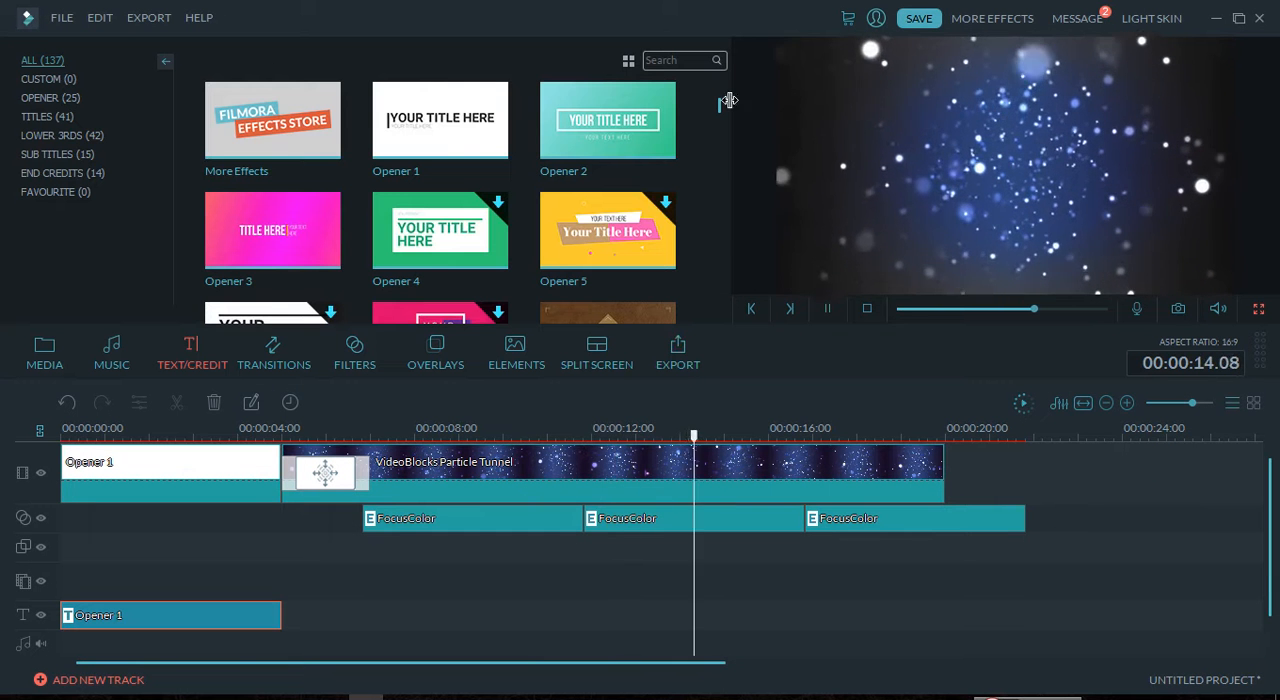
{"action": "mouse_move", "coordinate": [721, 108]}
{"action": "left_mouse_down"}
{"action": "mouse_move", "coordinate": [717, 149]}
{"action": "mouse_move", "coordinate": [720, 86]}
{"action": "mouse_move", "coordinate": [722, 100]}
{"action": "left_mouse_up"}
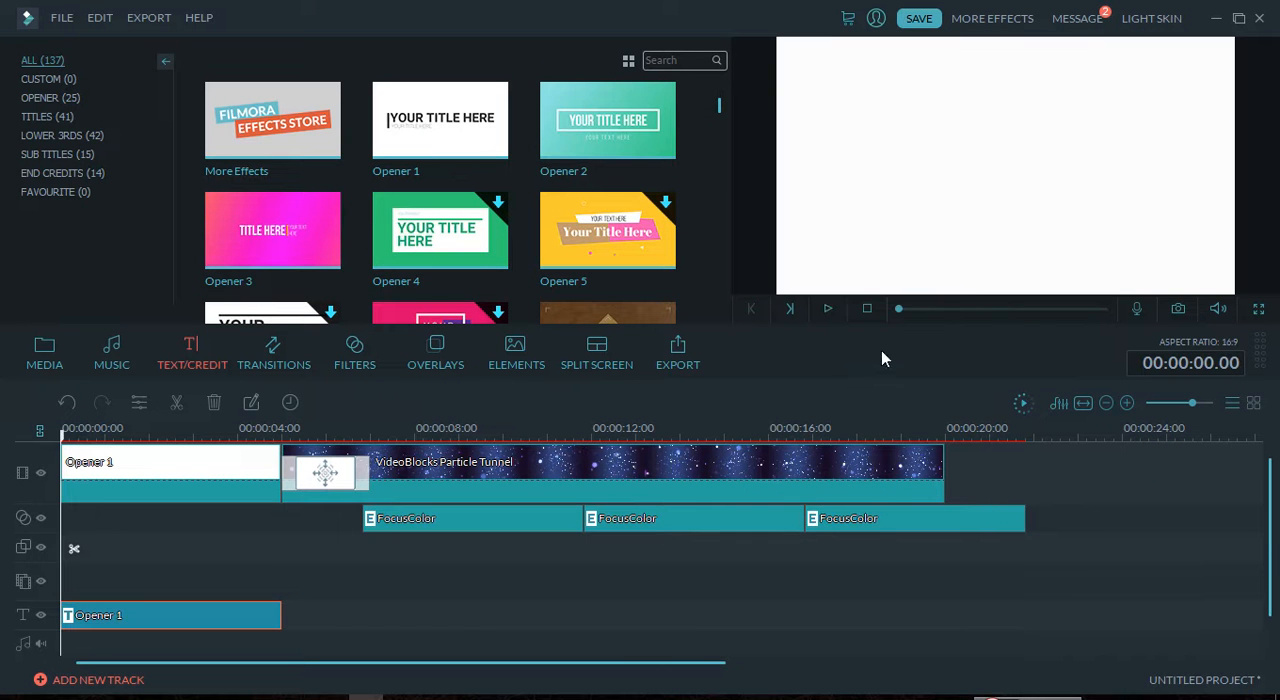
{"action": "left_click", "coordinate": [828, 312]}
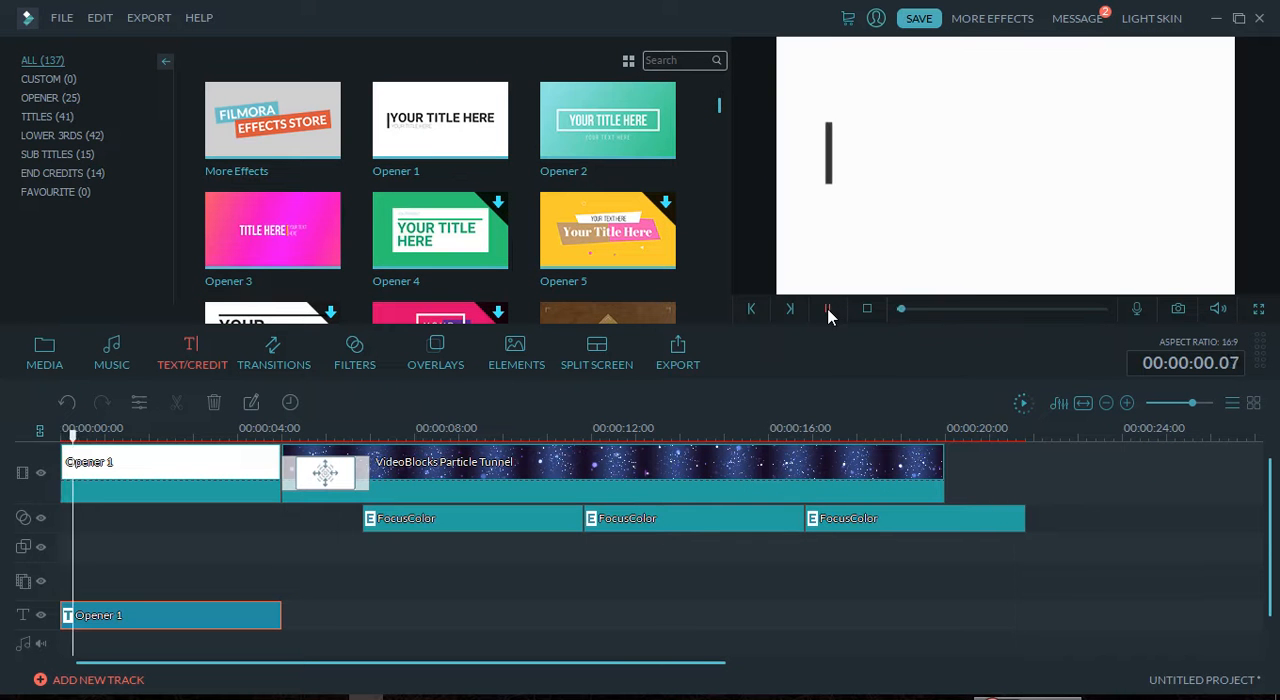
{"action": "left_click", "coordinate": [829, 310]}
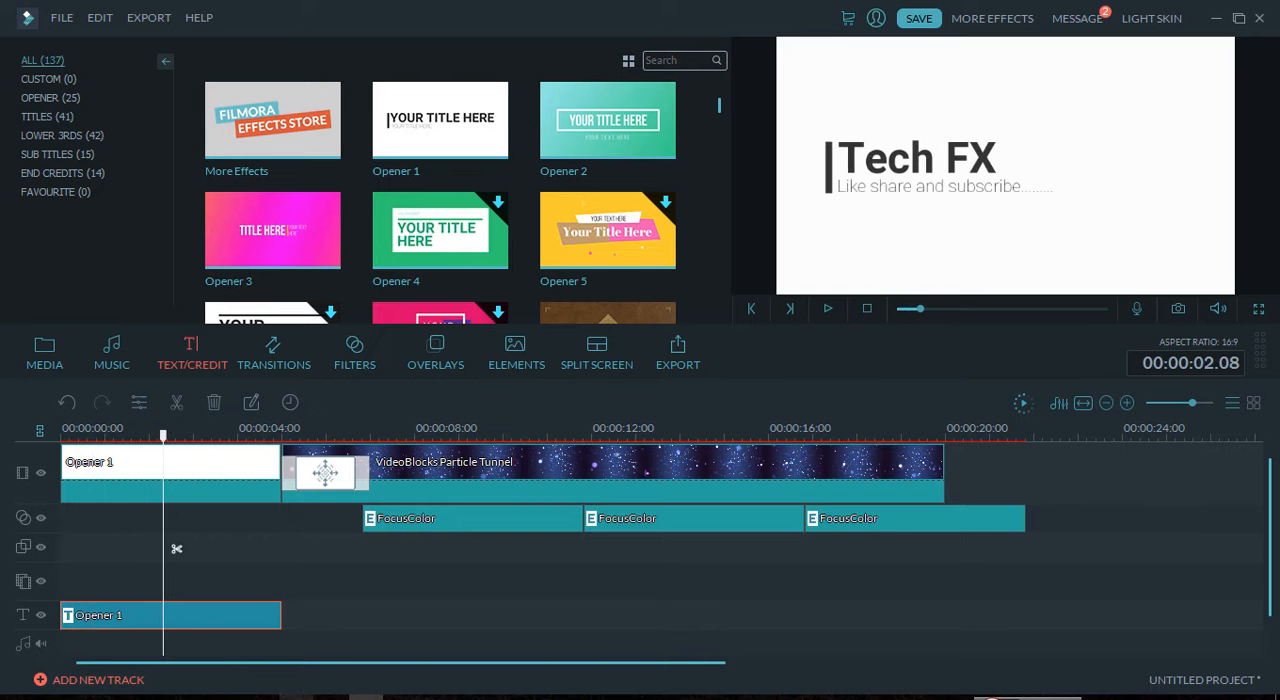
Step: Switch to the Notepad note and add the closing line "Thank you guys for watching.......dont forgot to subscribe" at its end
{"action": "left_click", "coordinate": [298, 697]}
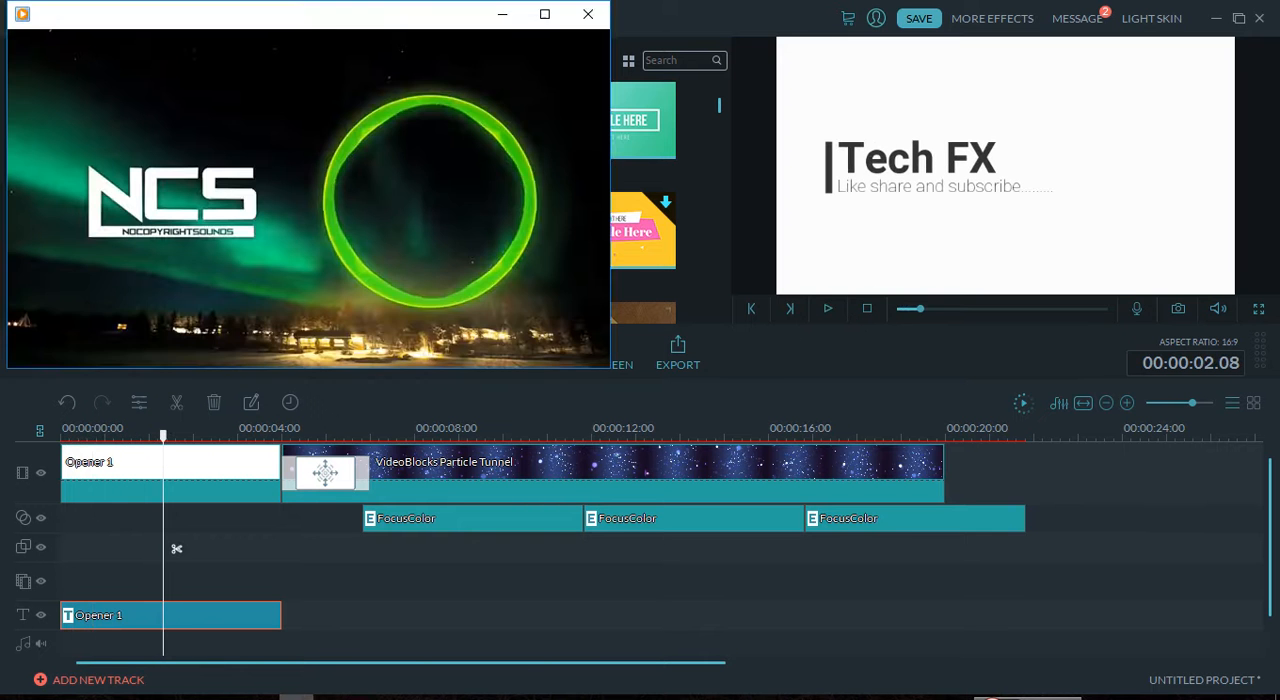
{"action": "left_click", "coordinate": [507, 17]}
{"action": "left_click", "coordinate": [263, 697]}
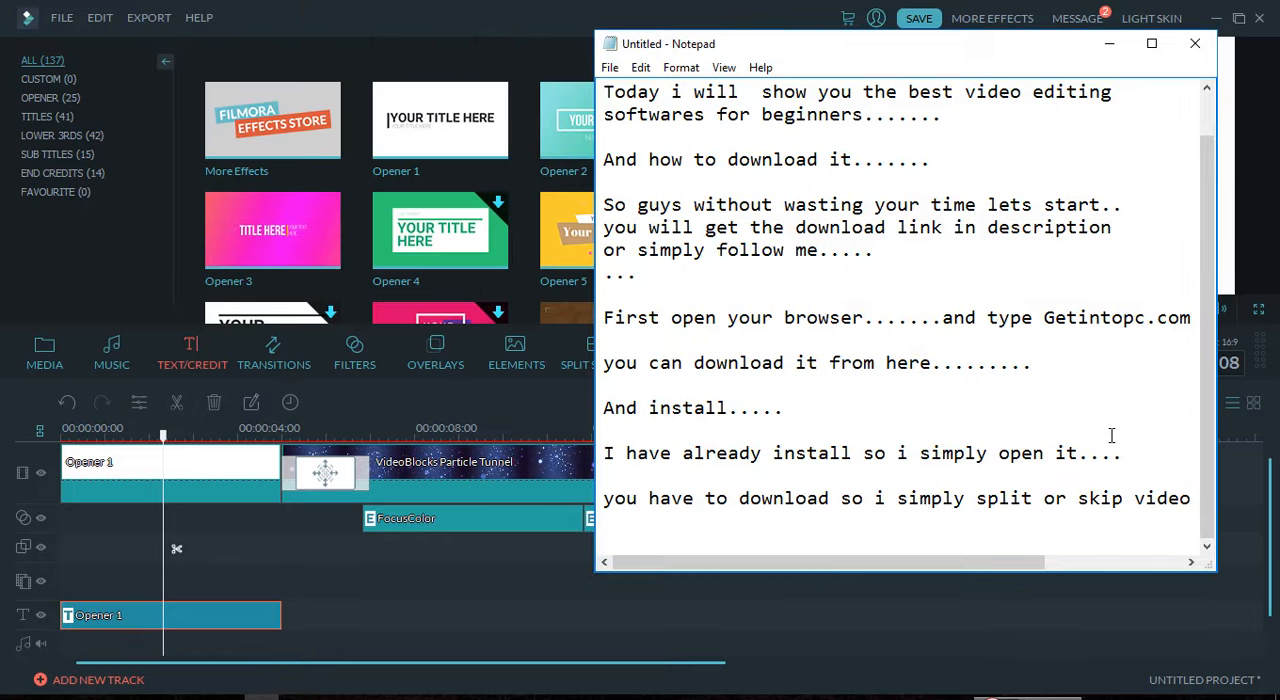
{"action": "left_click", "coordinate": [873, 533]}
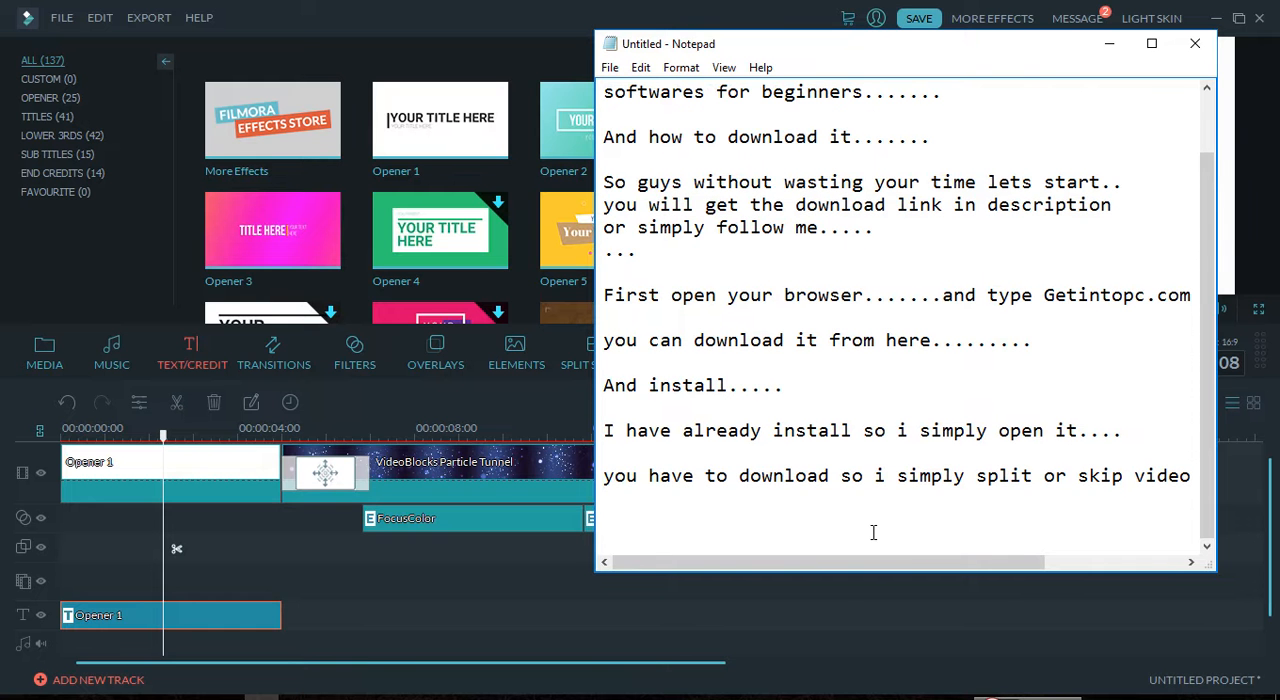
{"action": "type", "text": "Thank you guys for"}
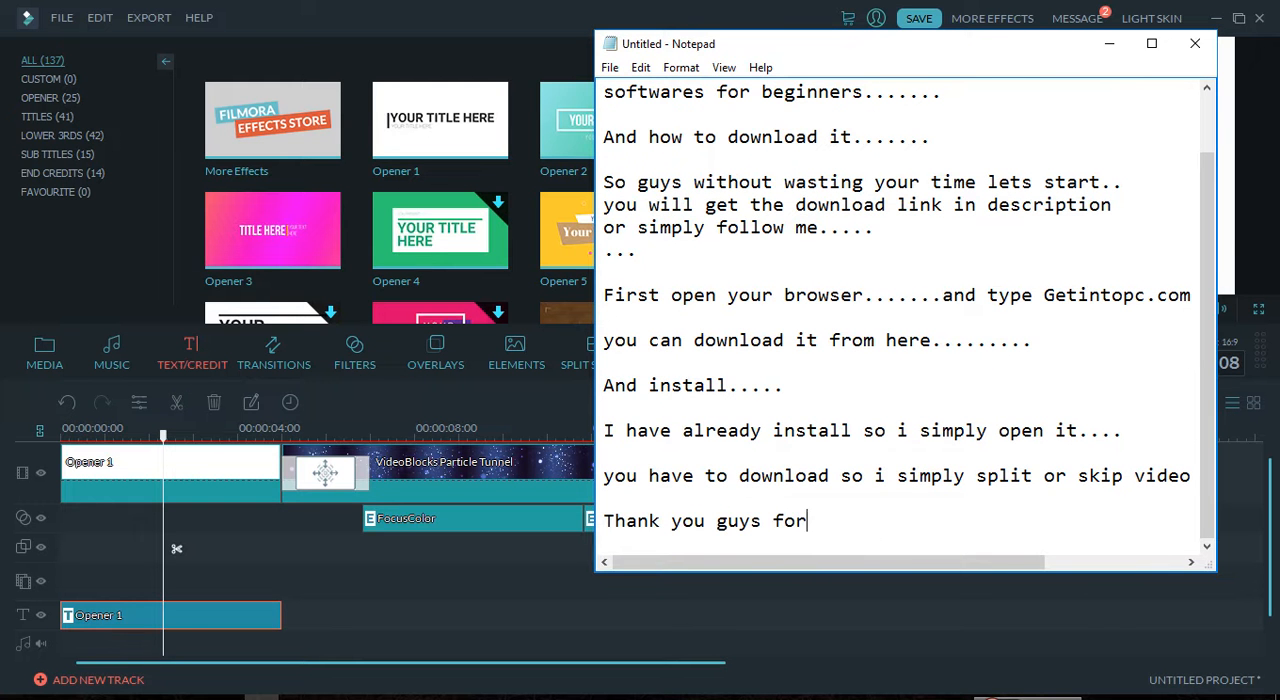
{"action": "type", "text": " watching...."}
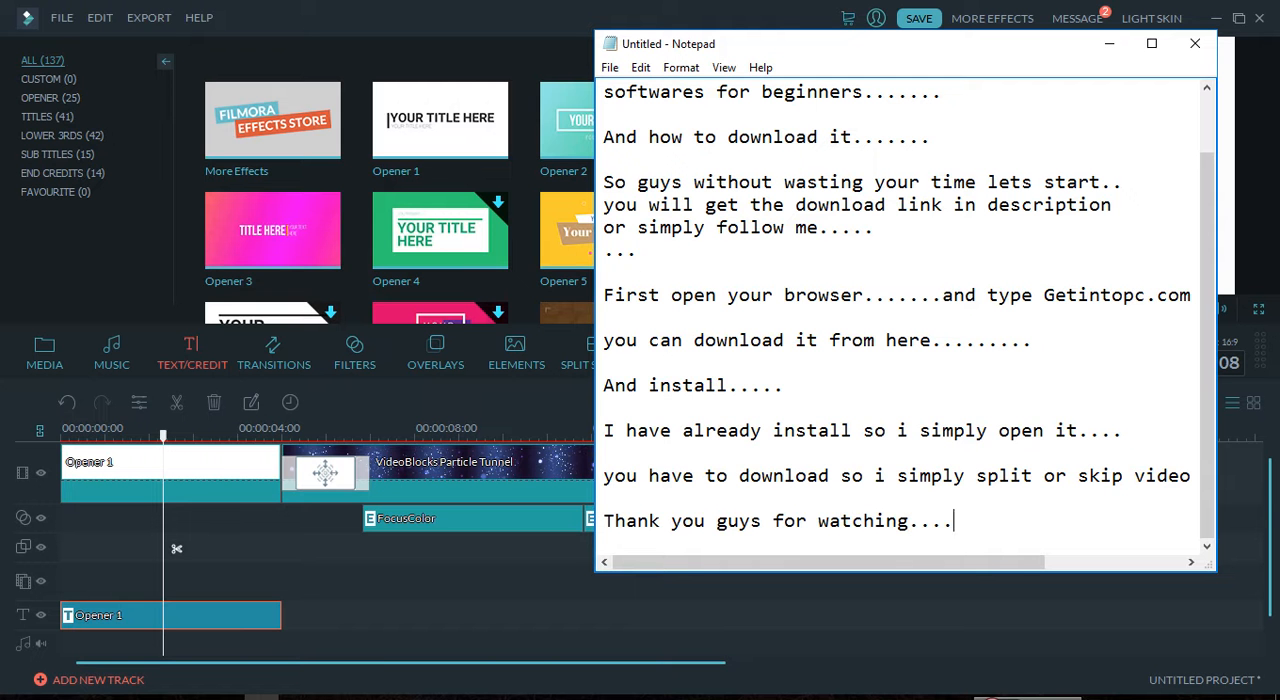
{"action": "type", "text": "...dont forgot to s"}
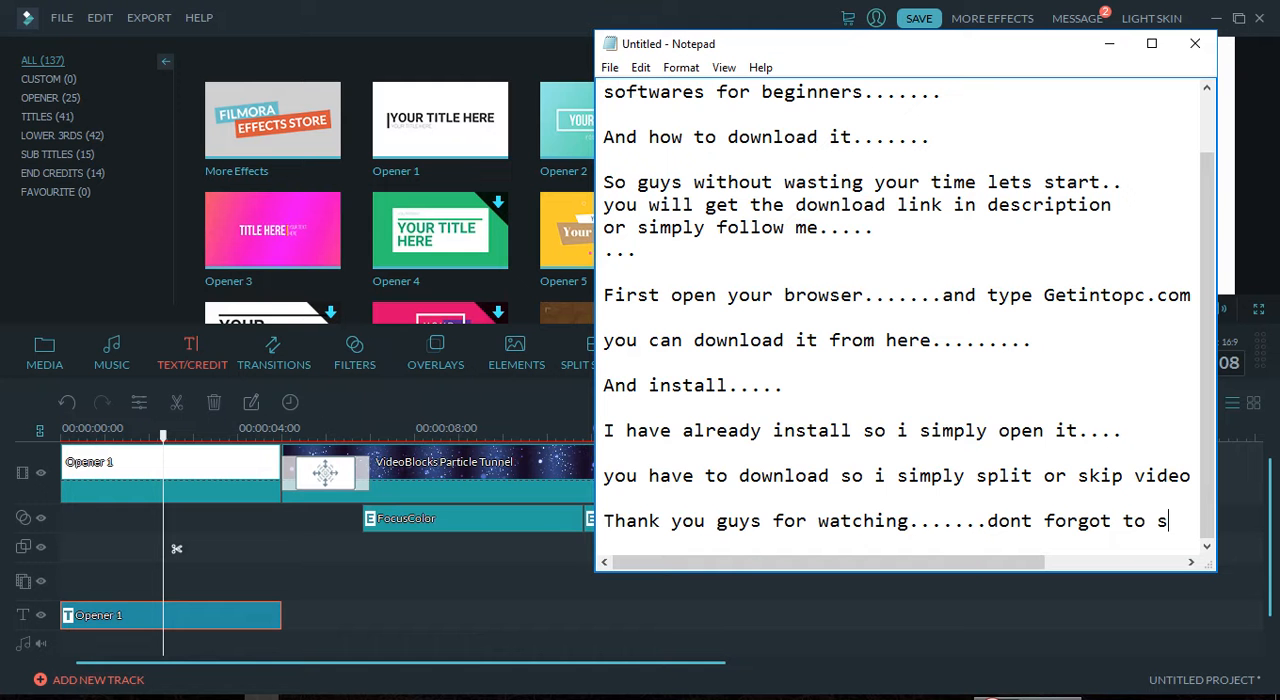
{"action": "type", "text": "ubscr"}
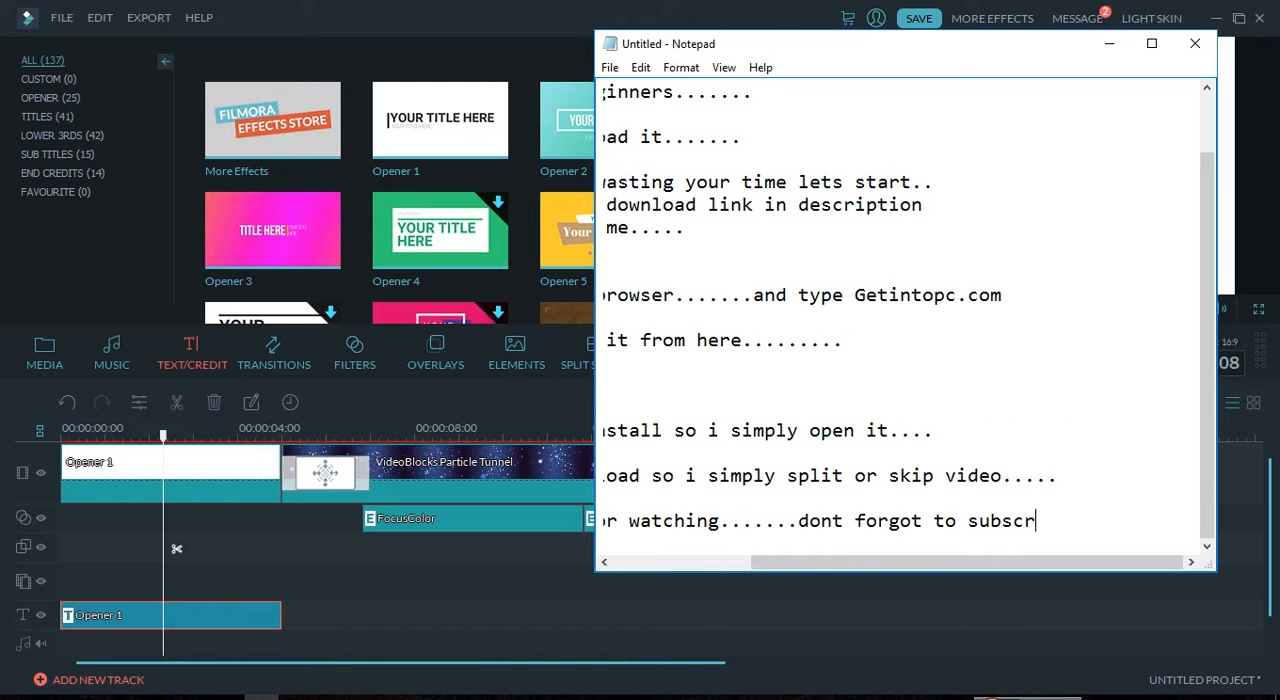
{"action": "type", "text": "ibe"}
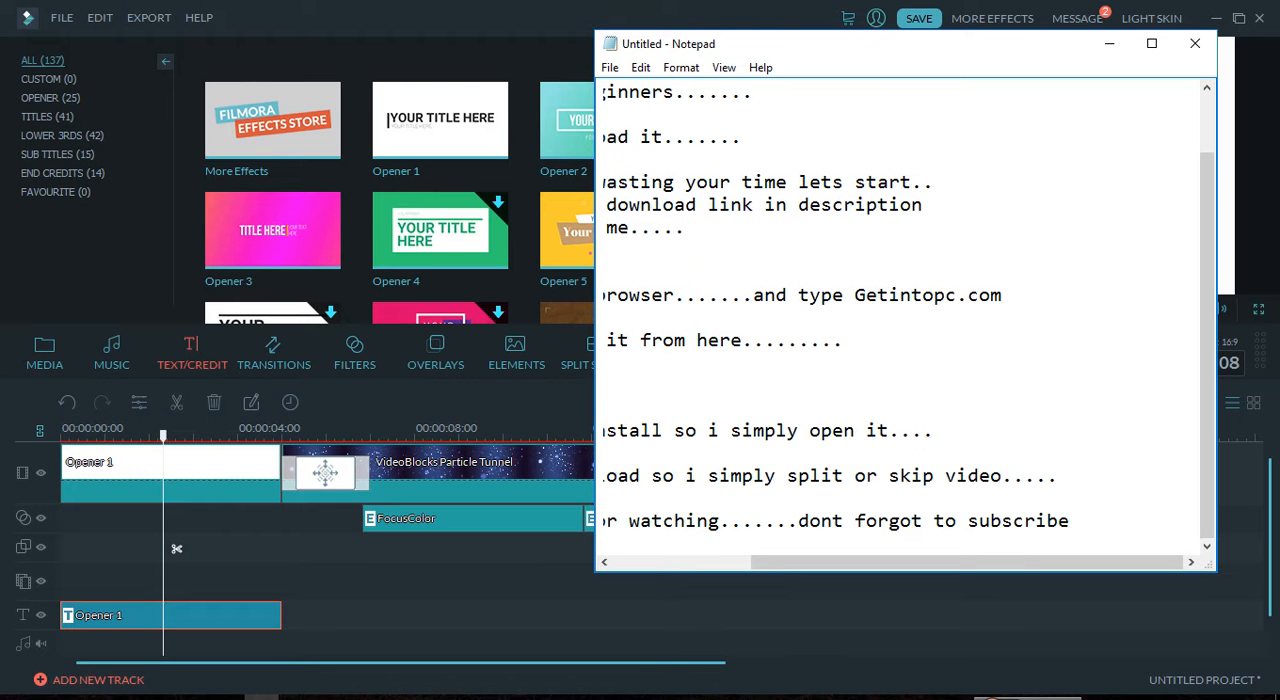